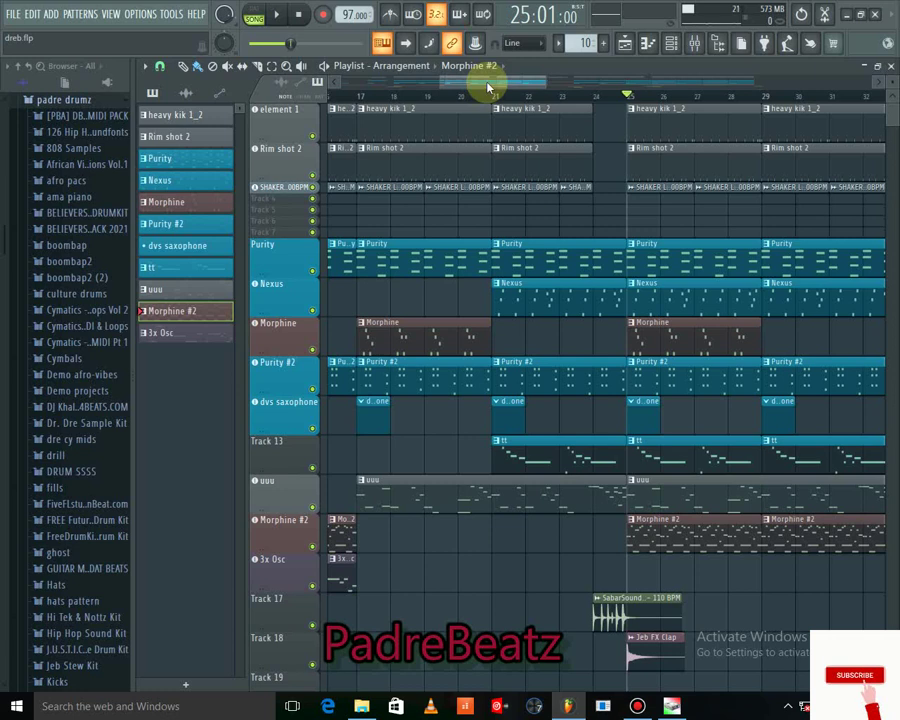
Solo the Purity track and select the Purity #3 pattern.
right_click(312, 271)
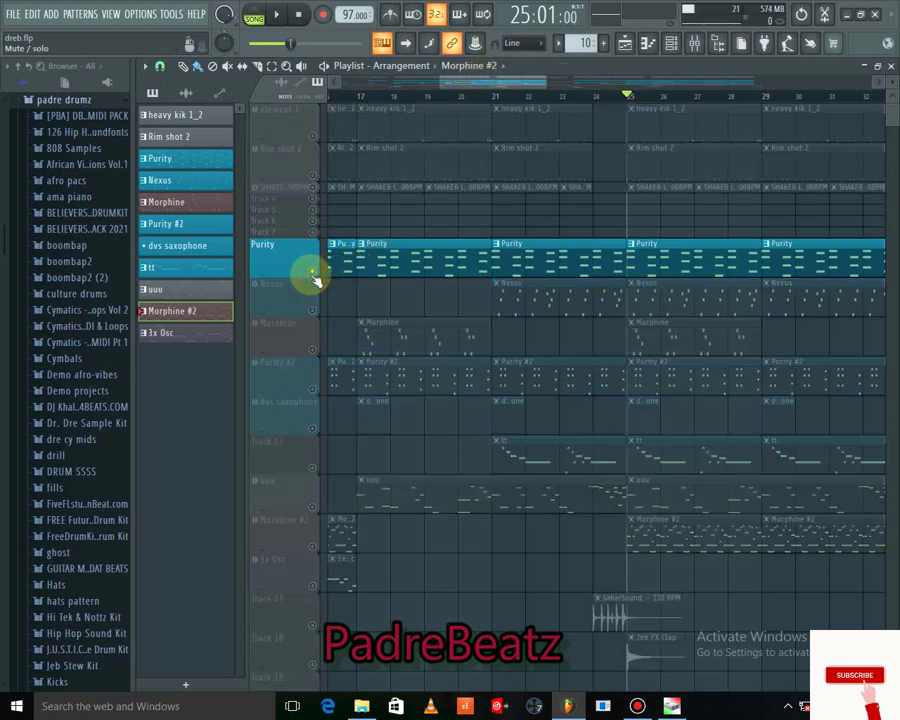
click(645, 262)
Open the Purity #3 notes in the piano roll, zoom in, and view its instrument plugin.
double_click(645, 262)
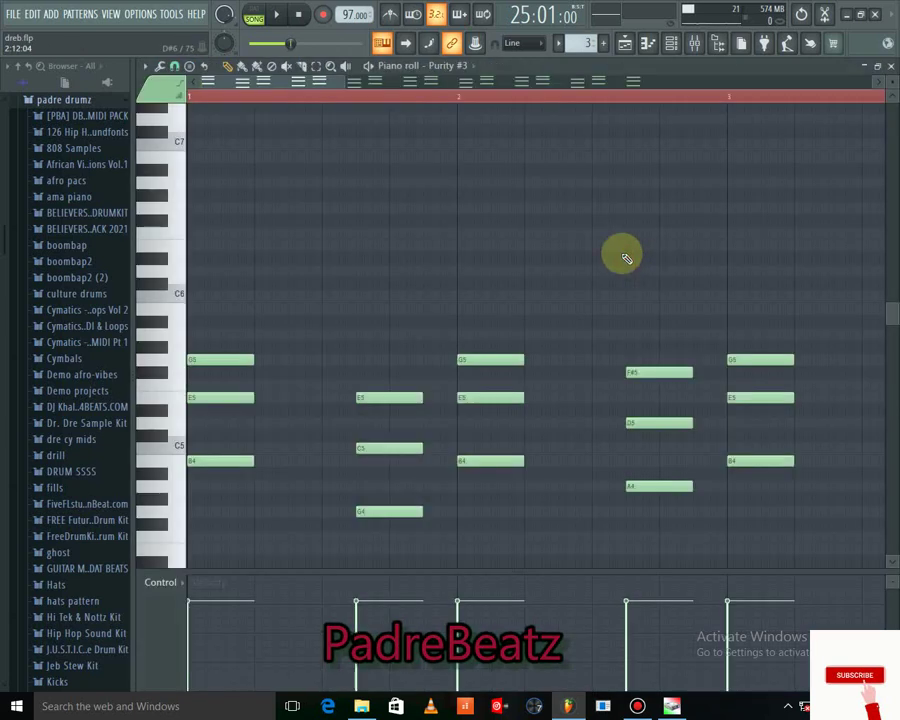
drag(339, 90, 740, 119)
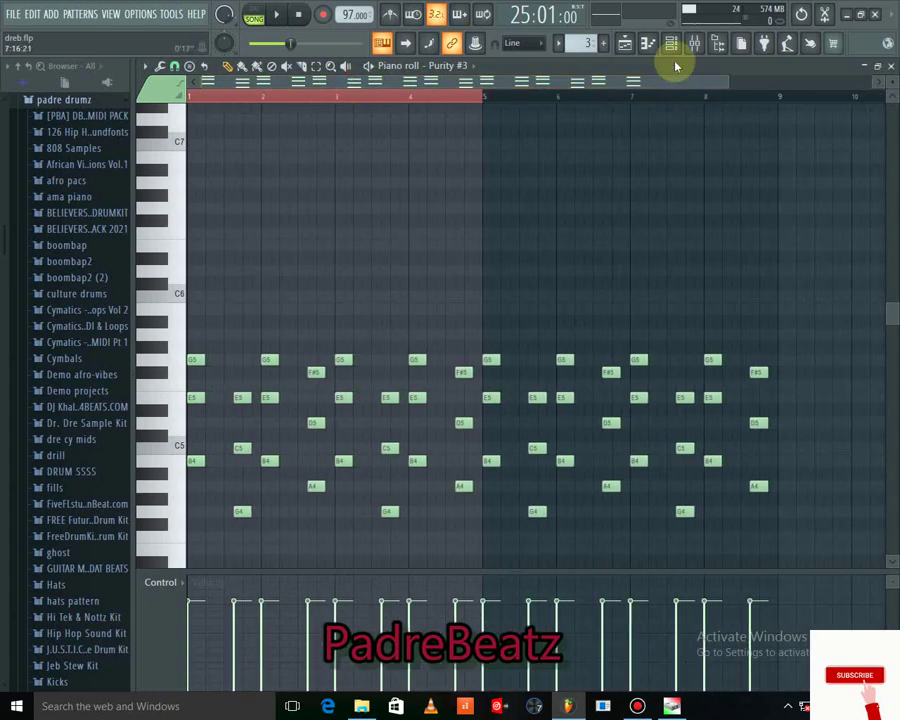
click(673, 42)
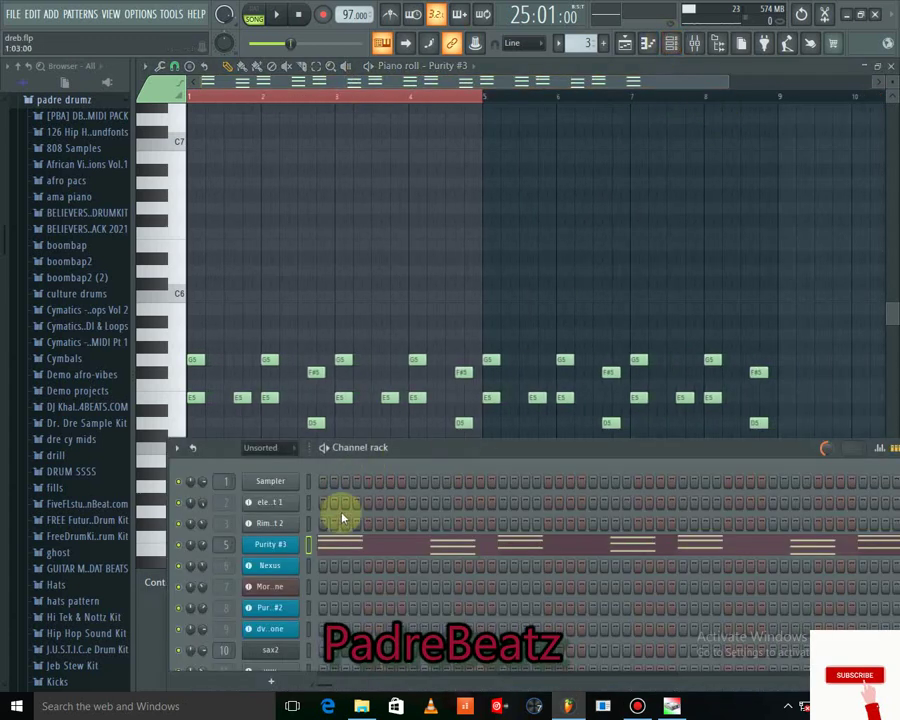
click(284, 555)
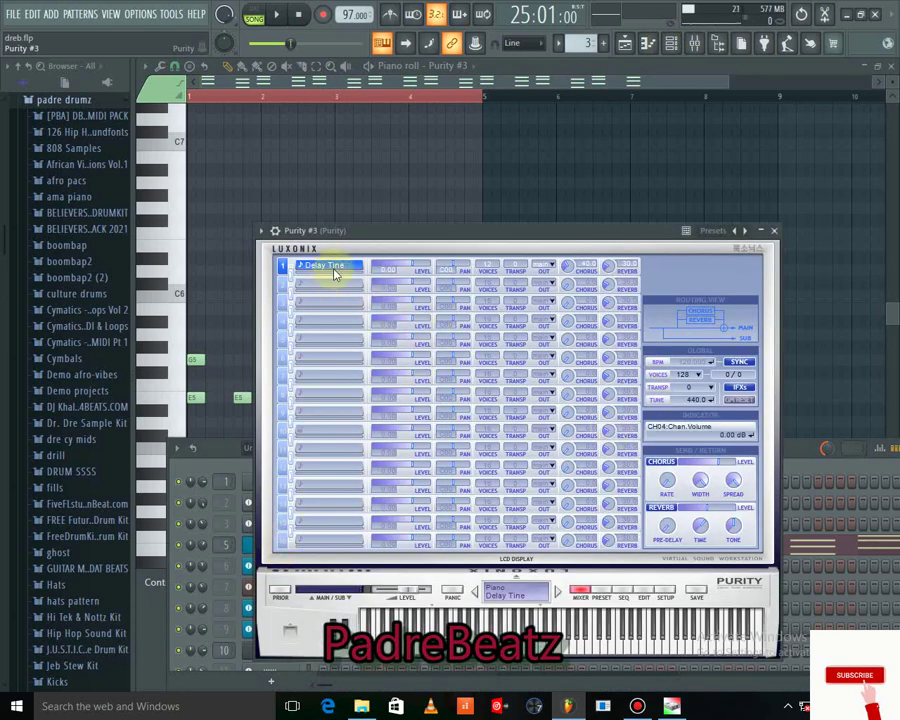
click(347, 78)
Play and stop the Purity #3 pattern, then return to the playlist arrangement.
key(space)
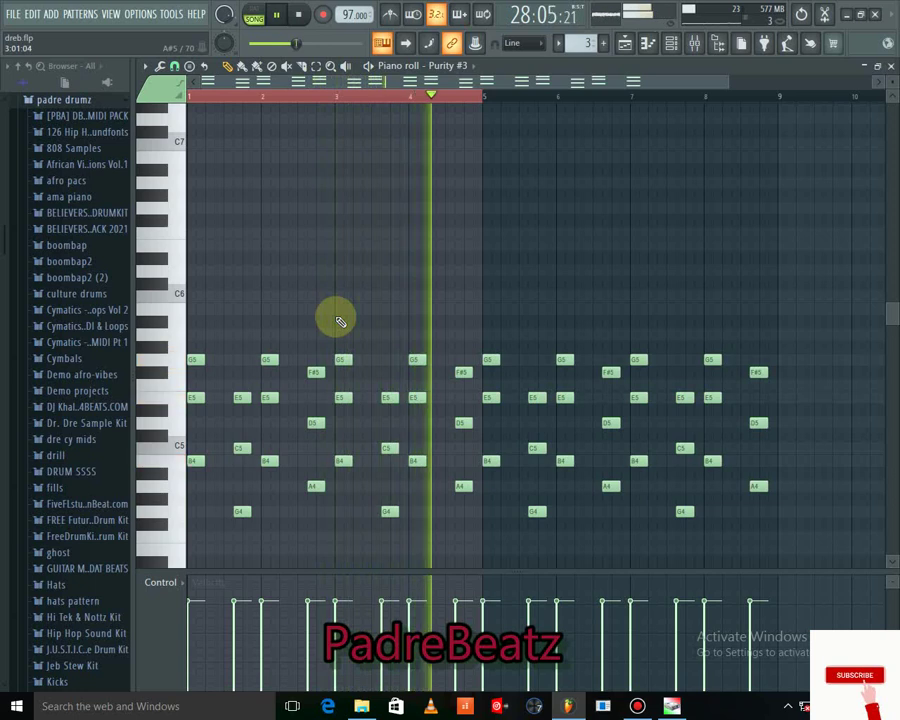
key(space)
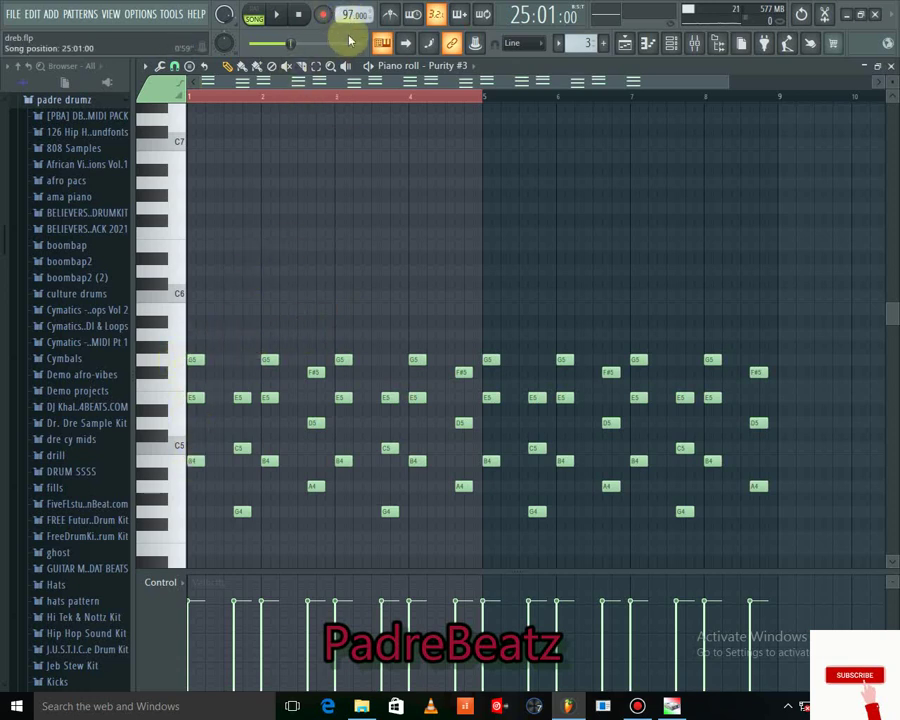
scroll(345, 17, up, 10)
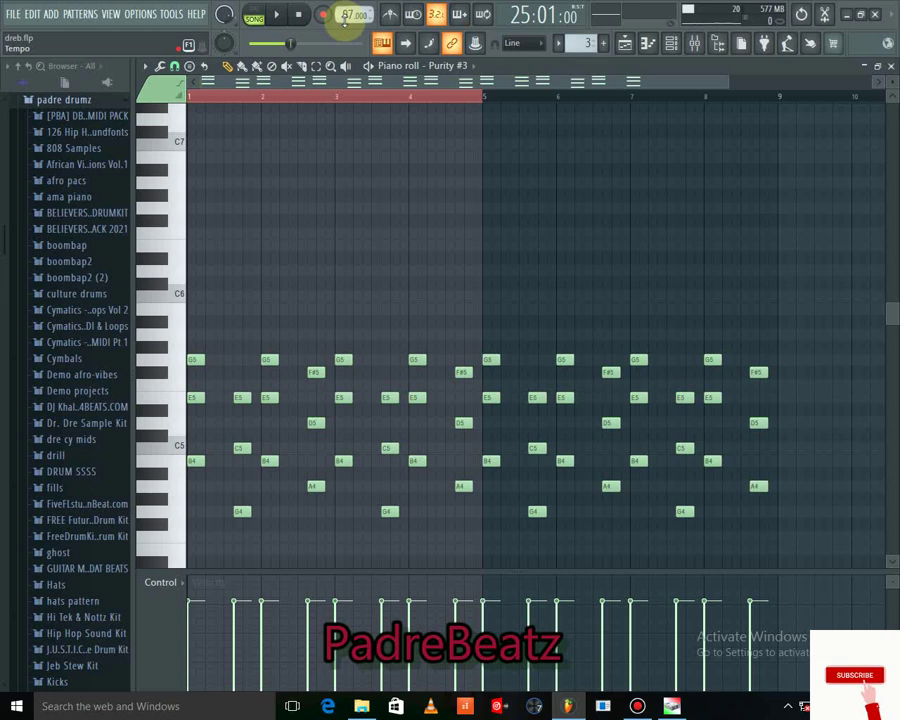
click(624, 45)
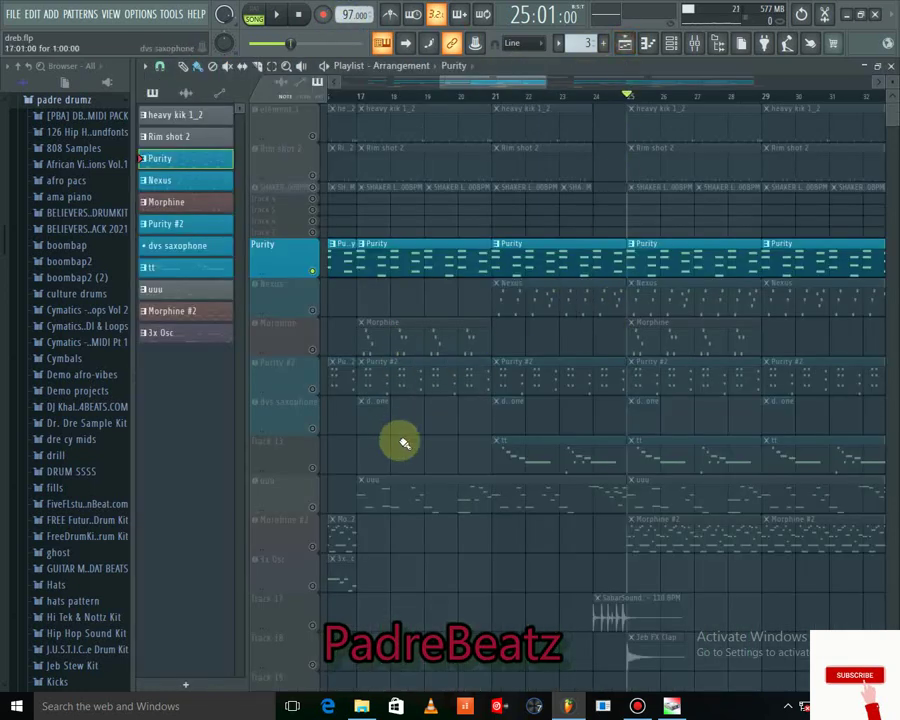
Solo Purity #2, open its notes, and check its Marimba plugin window.
click(315, 390)
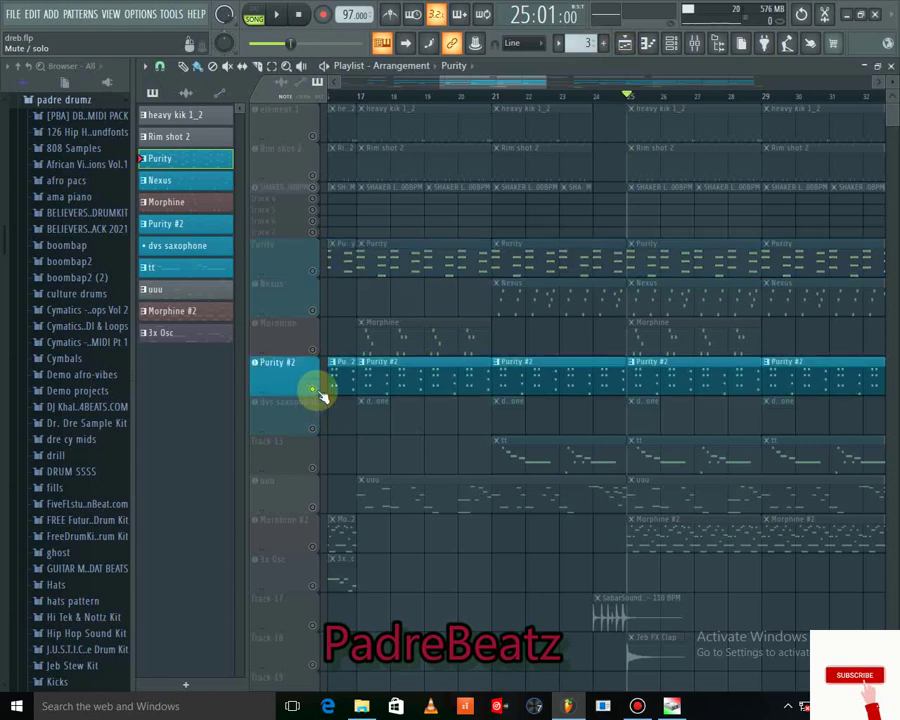
double_click(662, 380)
click(670, 43)
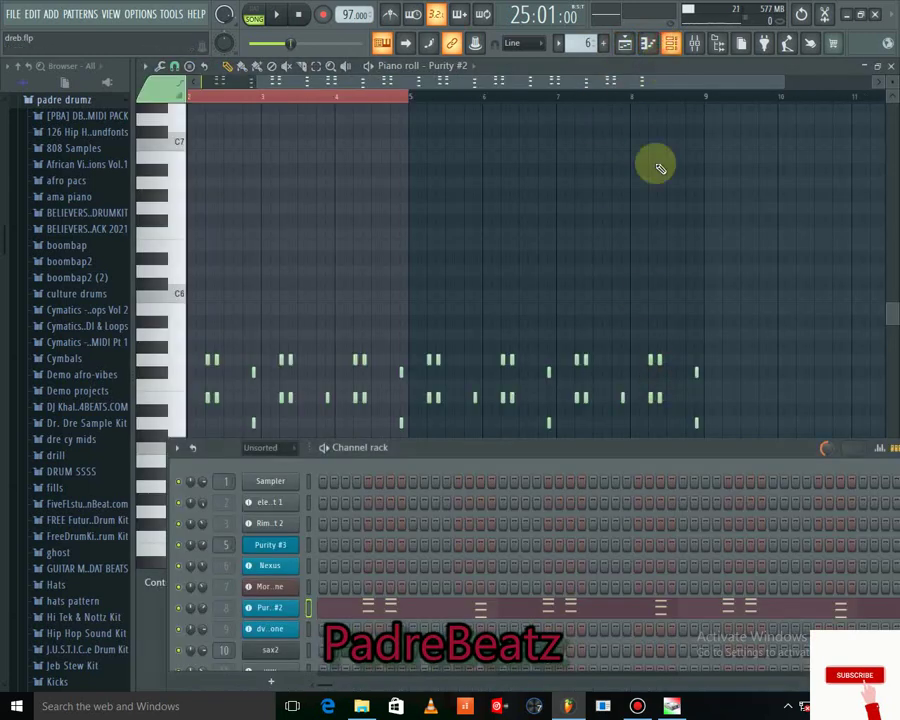
click(285, 608)
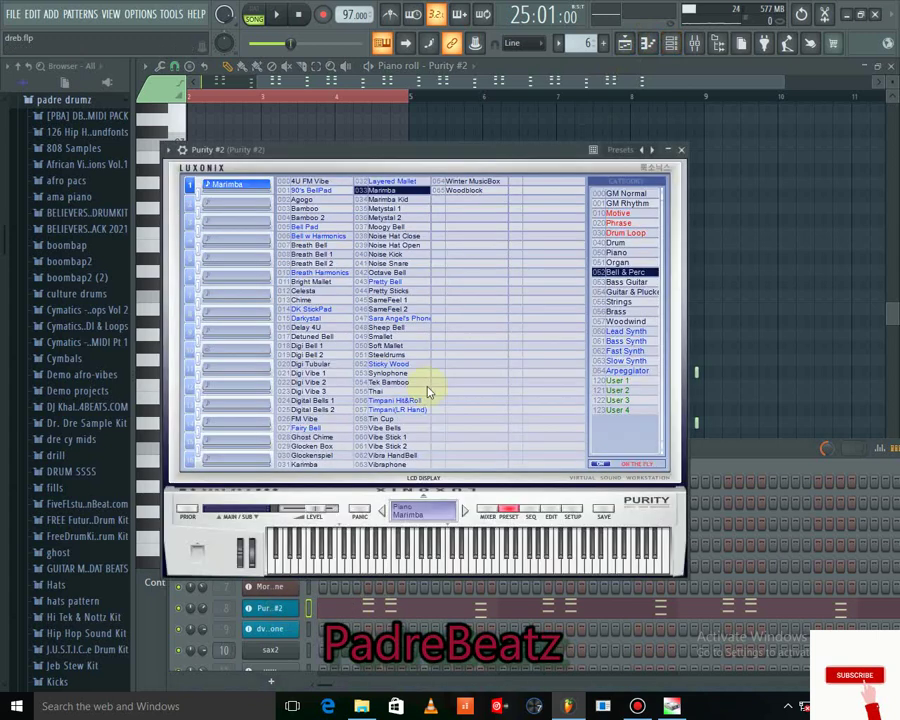
click(682, 152)
click(546, 82)
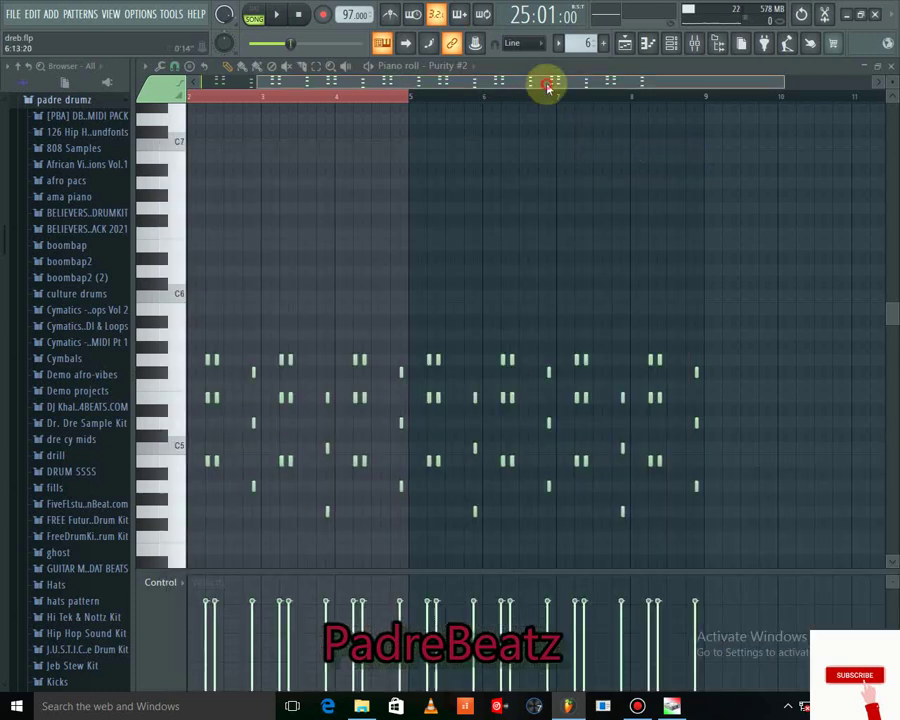
Play and stop the Purity #2 pattern, then return to the playlist arrangement.
key(space)
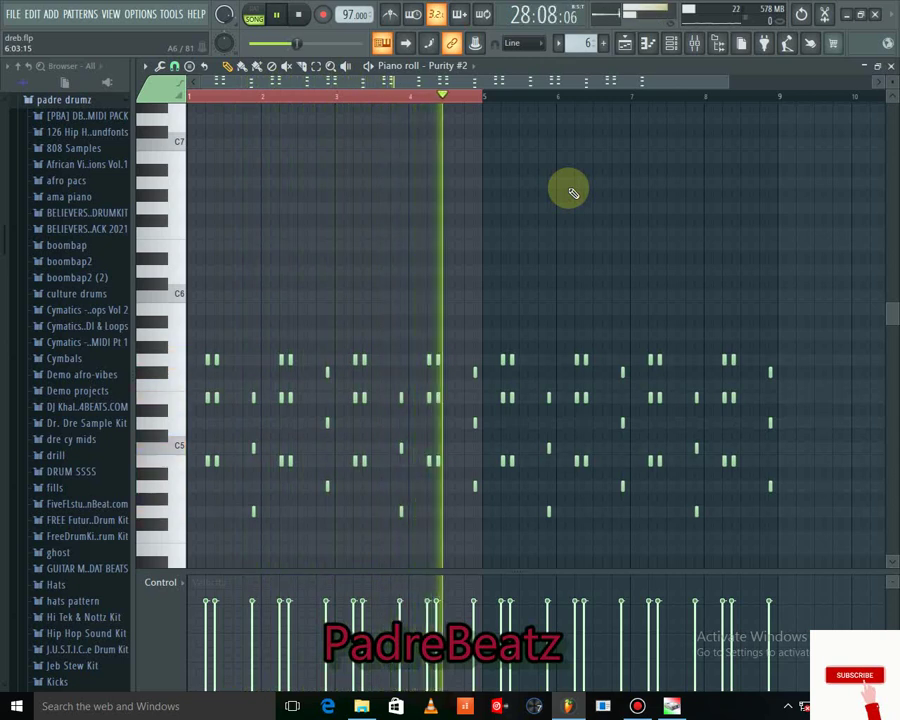
key(space)
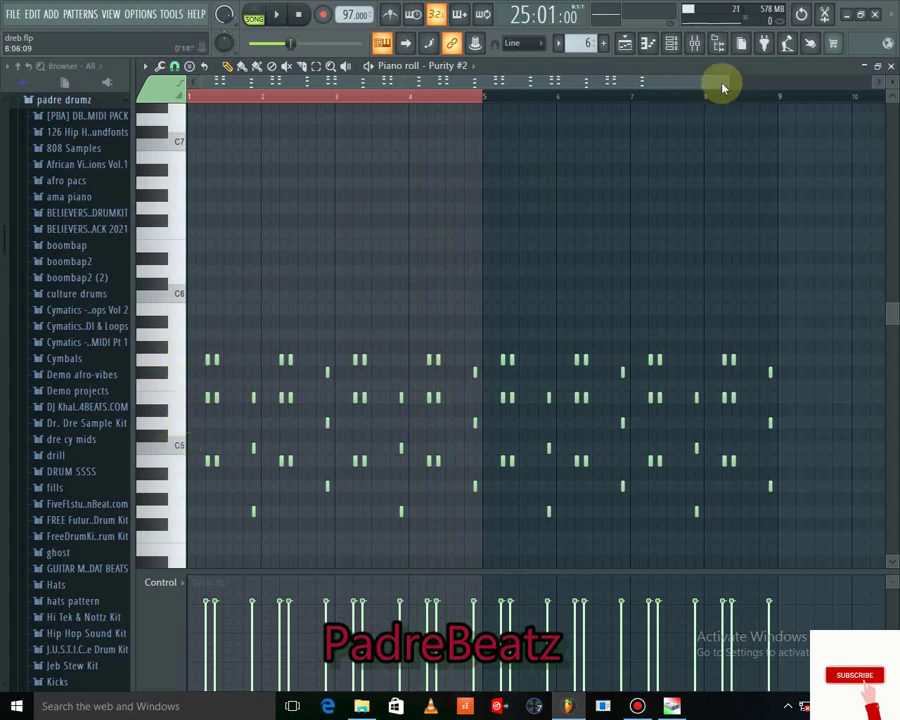
drag(718, 80, 430, 226)
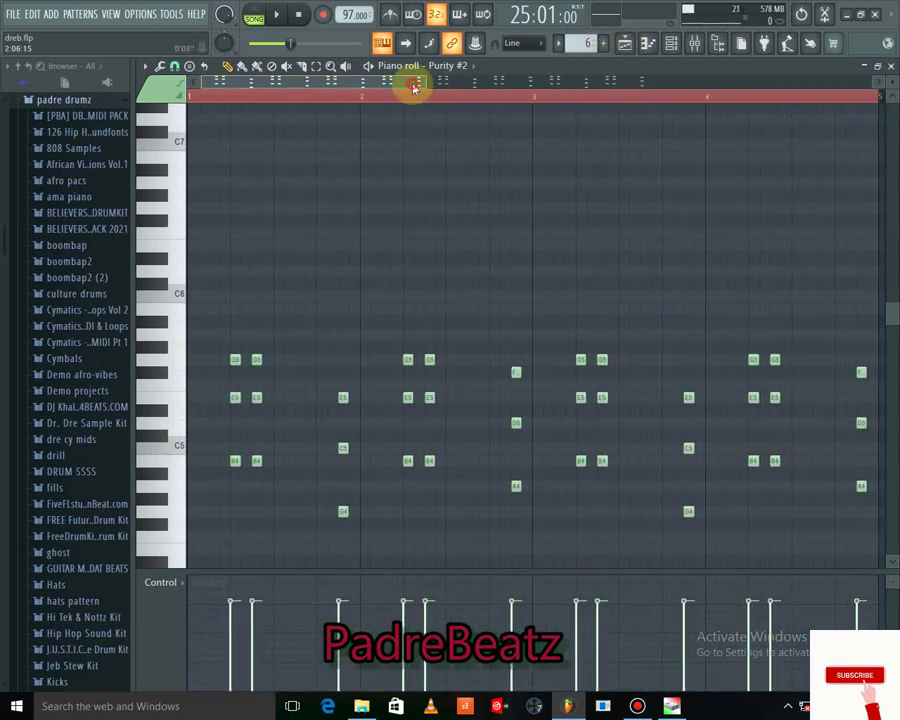
drag(412, 84, 552, 84)
click(624, 43)
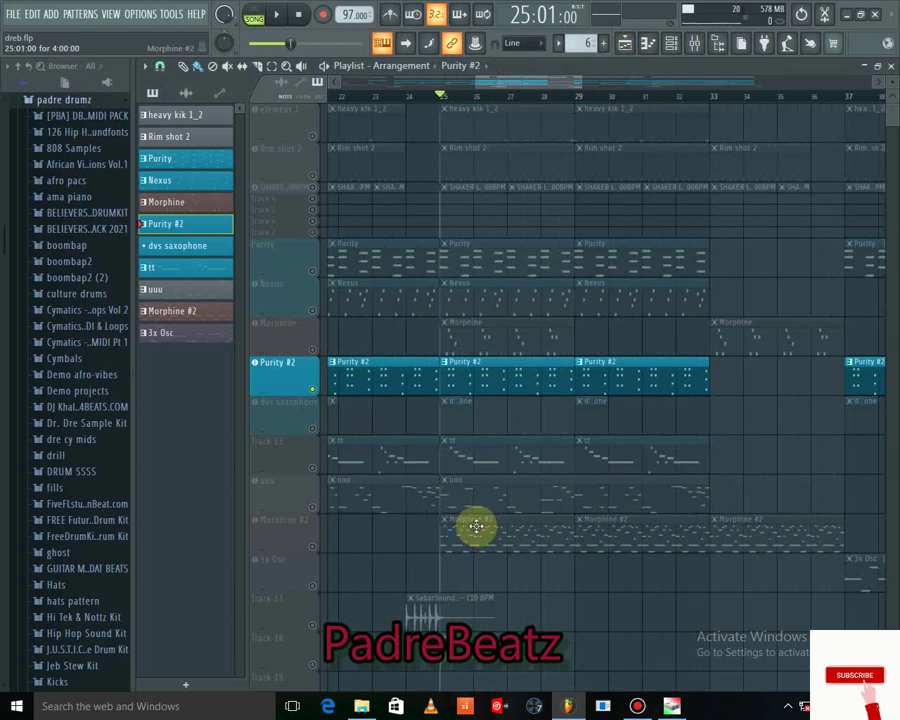
Solo Morphine #2, browse its Morphine preset library, then open its notes in the piano roll.
right_click(314, 548)
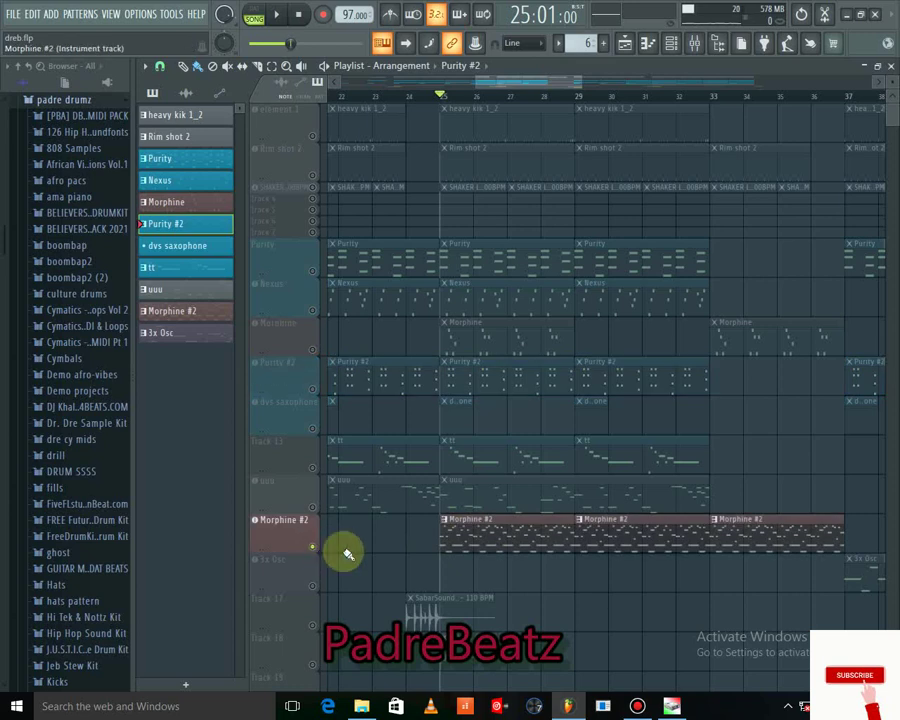
click(299, 535)
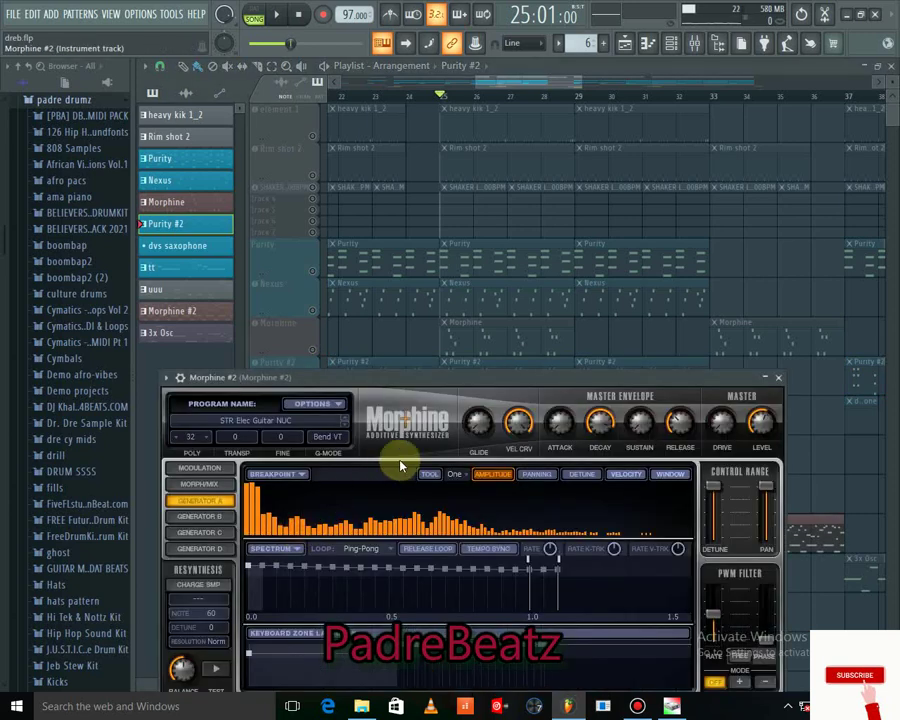
drag(466, 376, 450, 157)
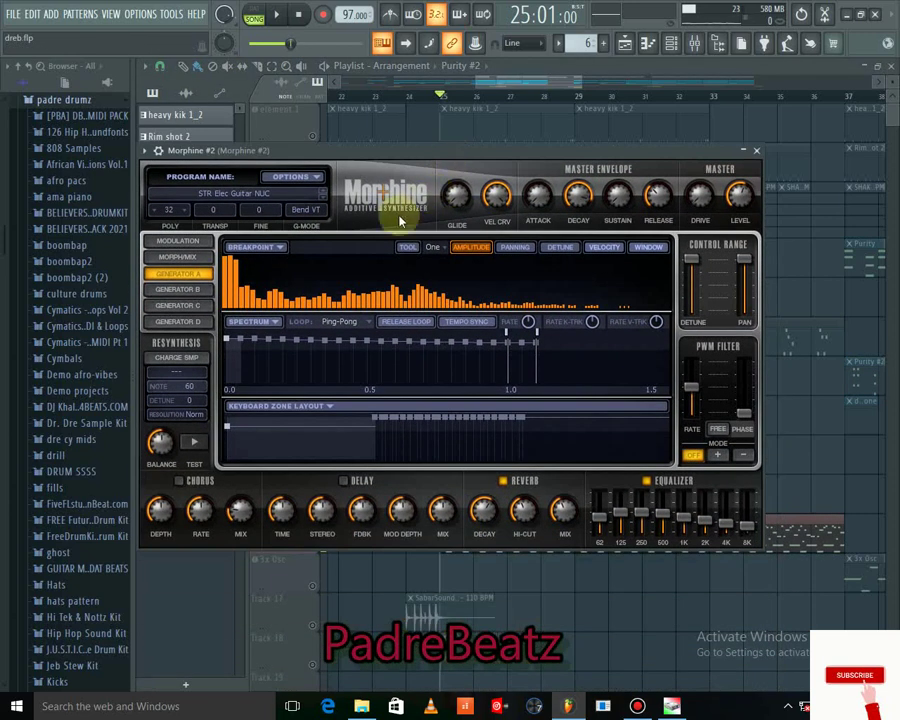
click(278, 196)
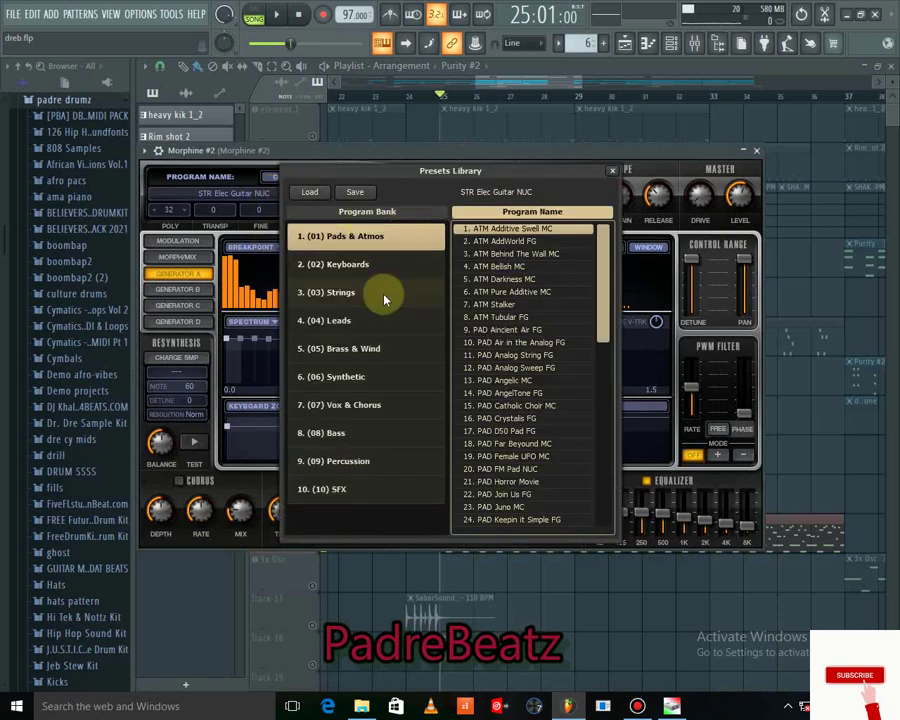
click(756, 150)
double_click(524, 528)
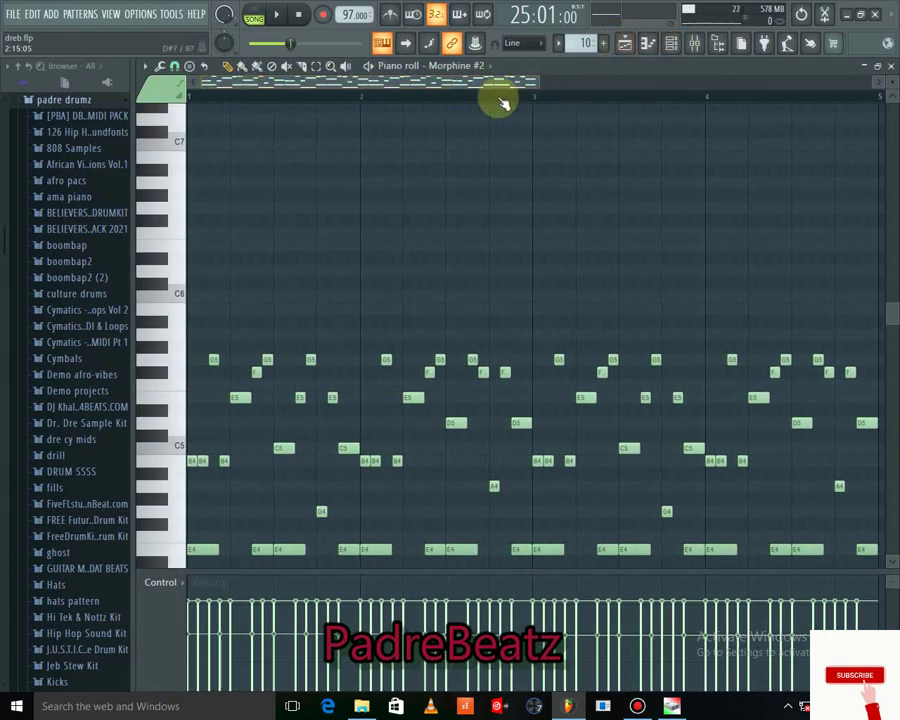
Reopen the Morphine #2 notes and randomize their velocities with Alt+R.
click(624, 42)
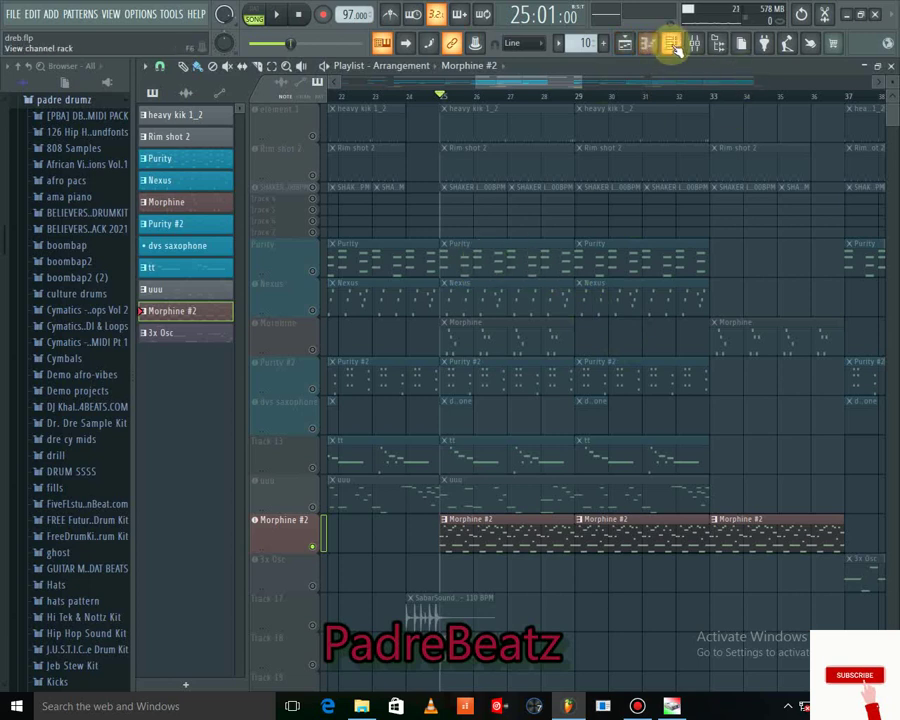
double_click(532, 537)
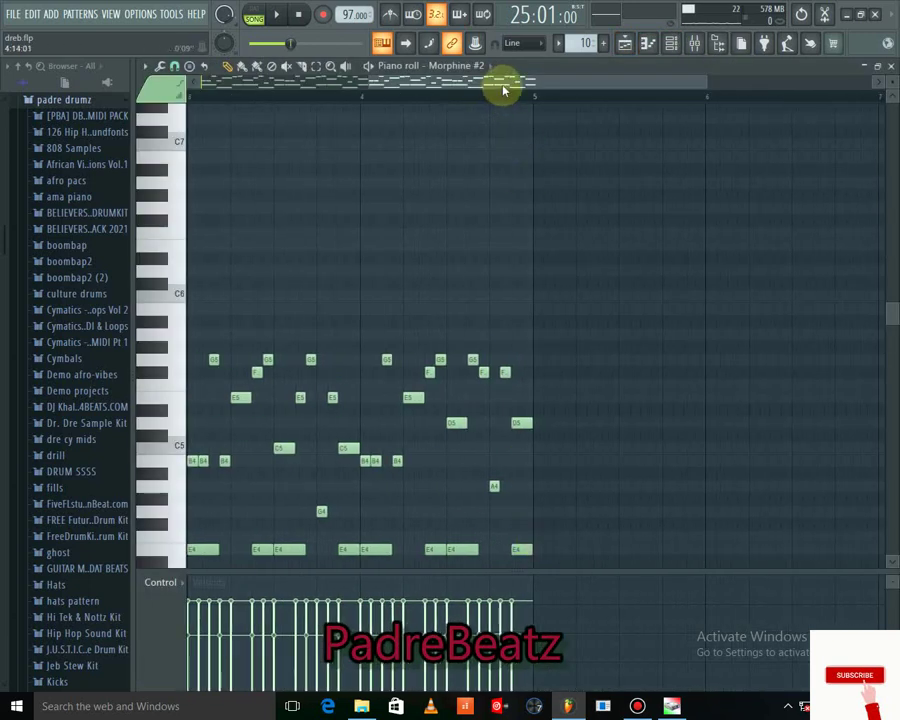
drag(503, 90, 380, 124)
scroll(445, 315, down, 2)
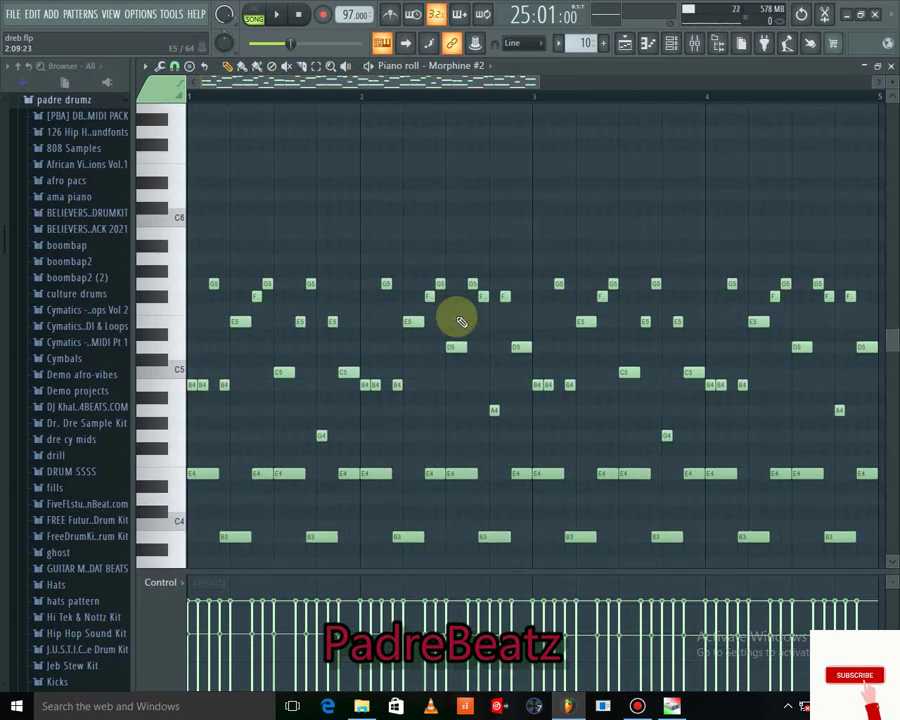
scroll(460, 318, down, 1)
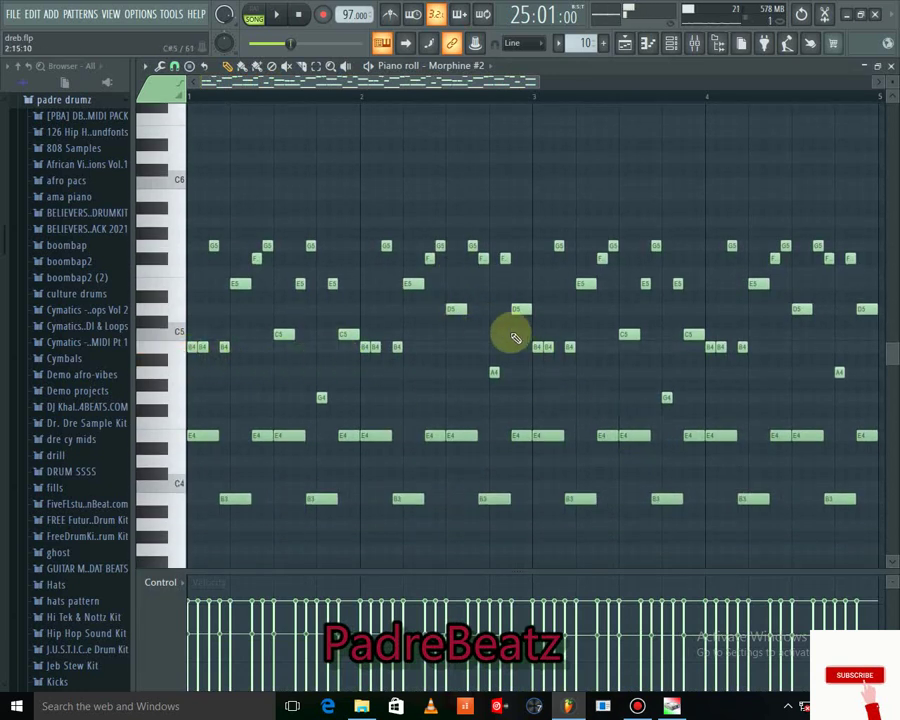
key(alt+r)
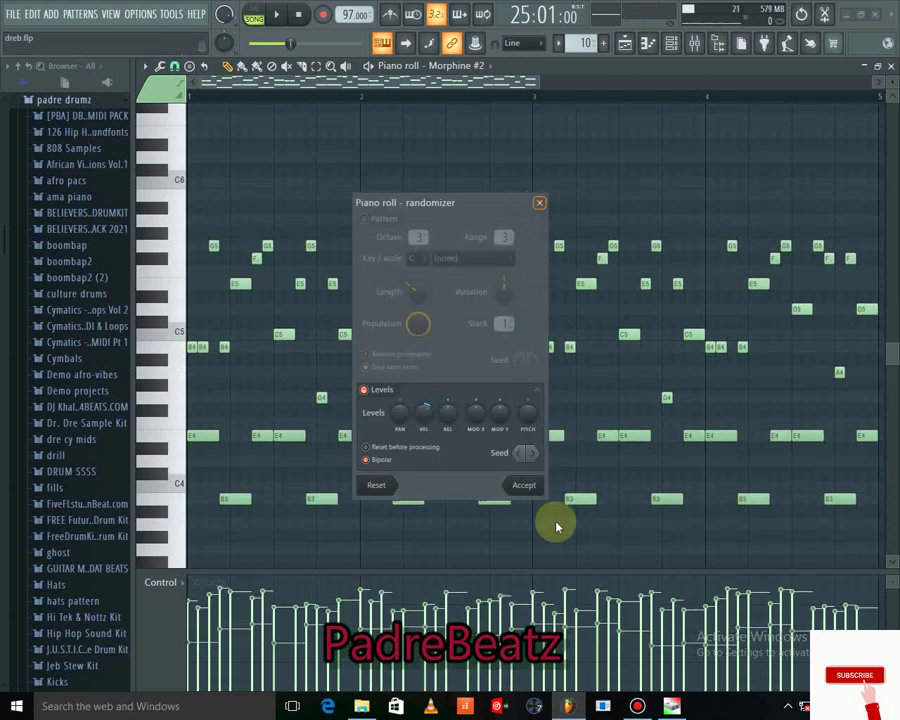
click(521, 485)
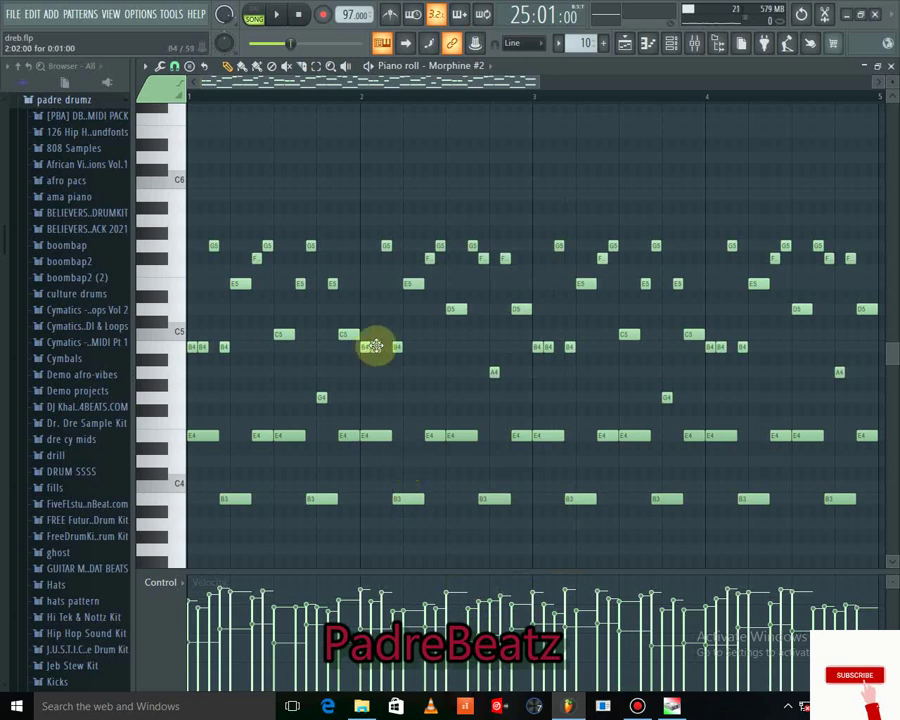
Play the Morphine #2 melody, audition single notes, and return to the playlist.
key(space)
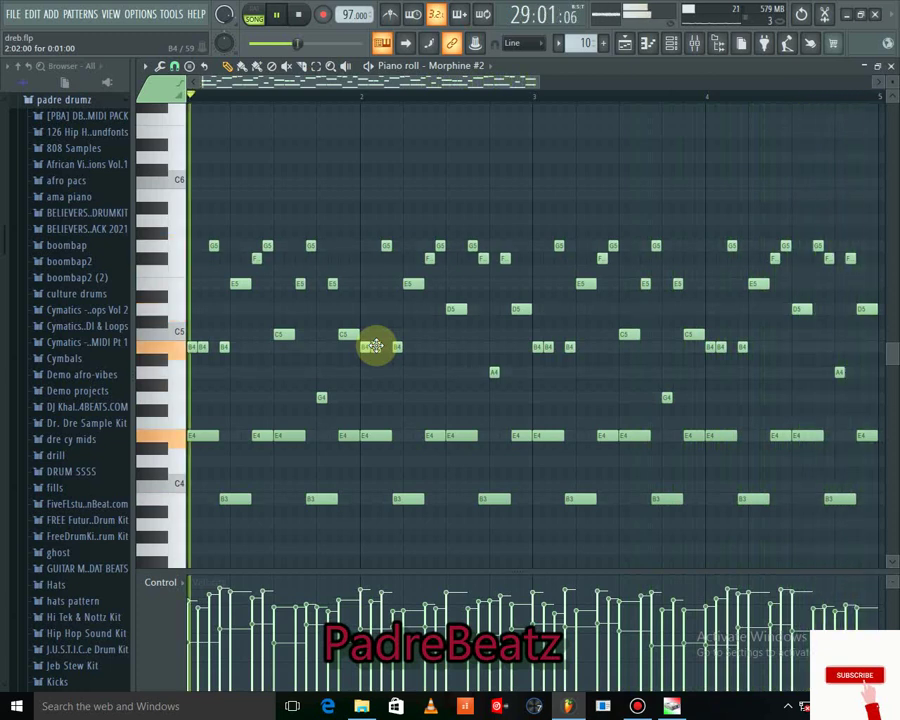
key(space)
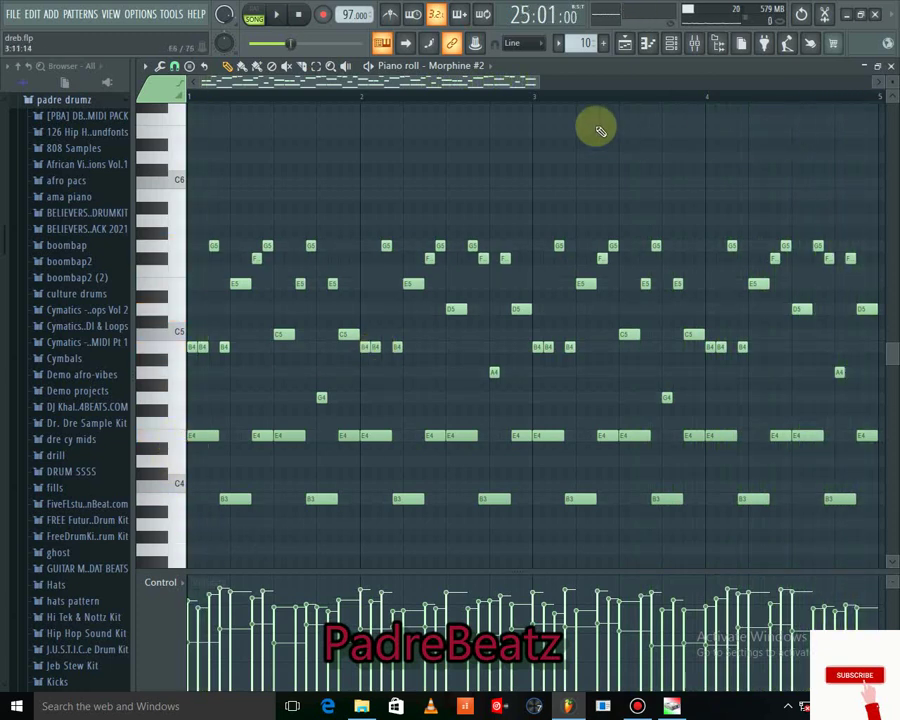
drag(538, 84, 482, 478)
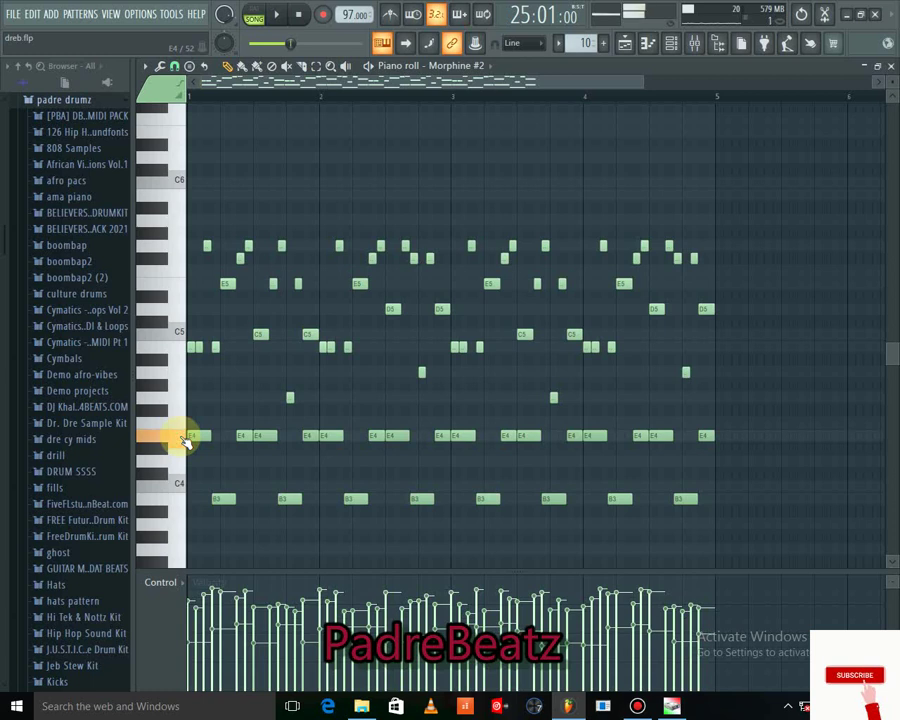
click(182, 436)
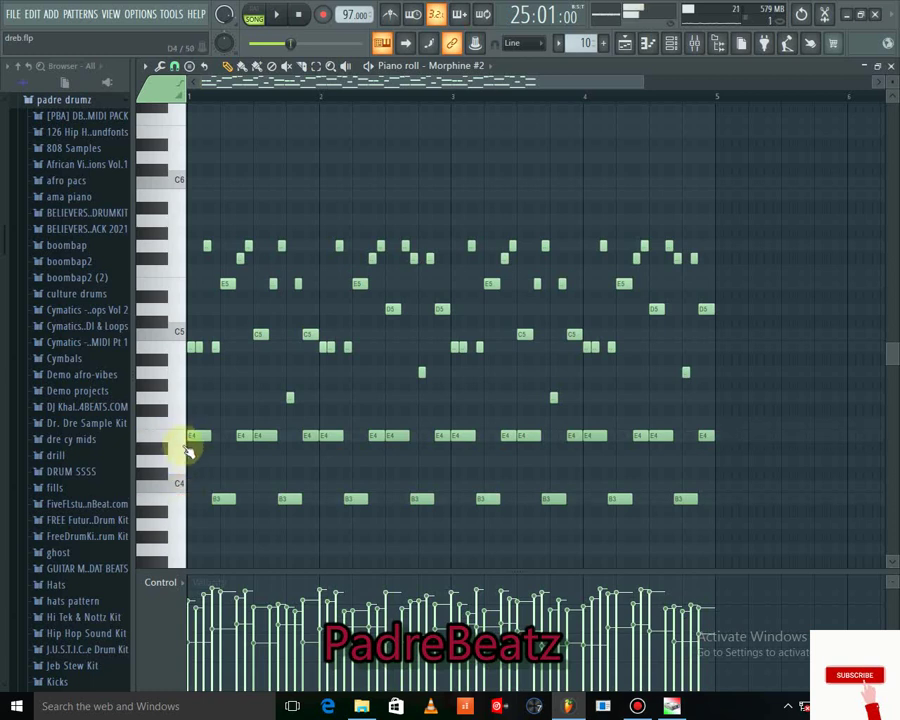
click(183, 505)
key(space)
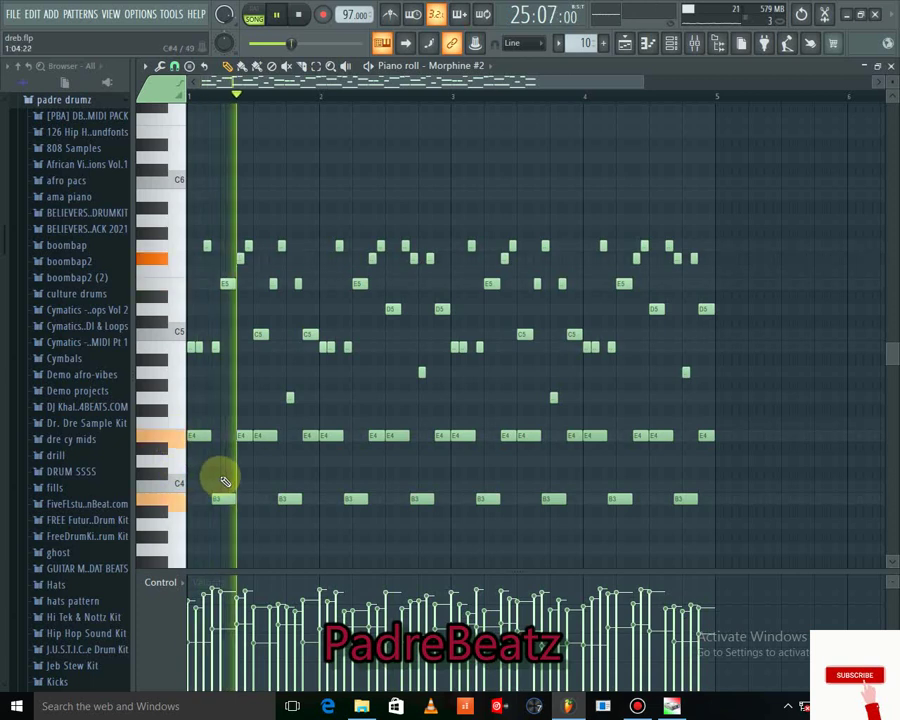
key(space)
click(624, 43)
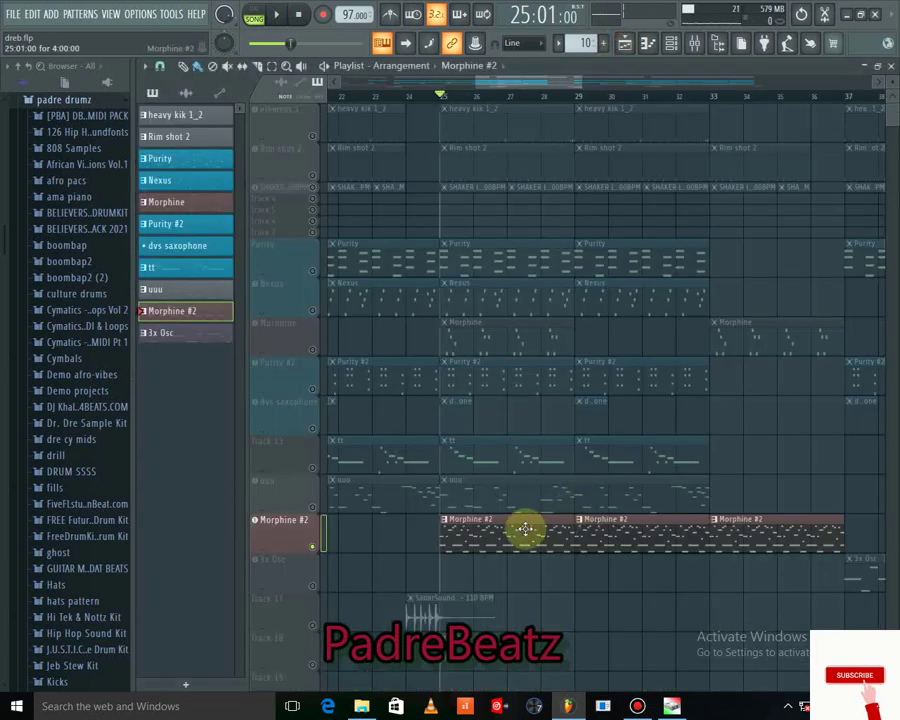
Solo the uuu track, check its channel settings, and open its clip's notes.
right_click(312, 507)
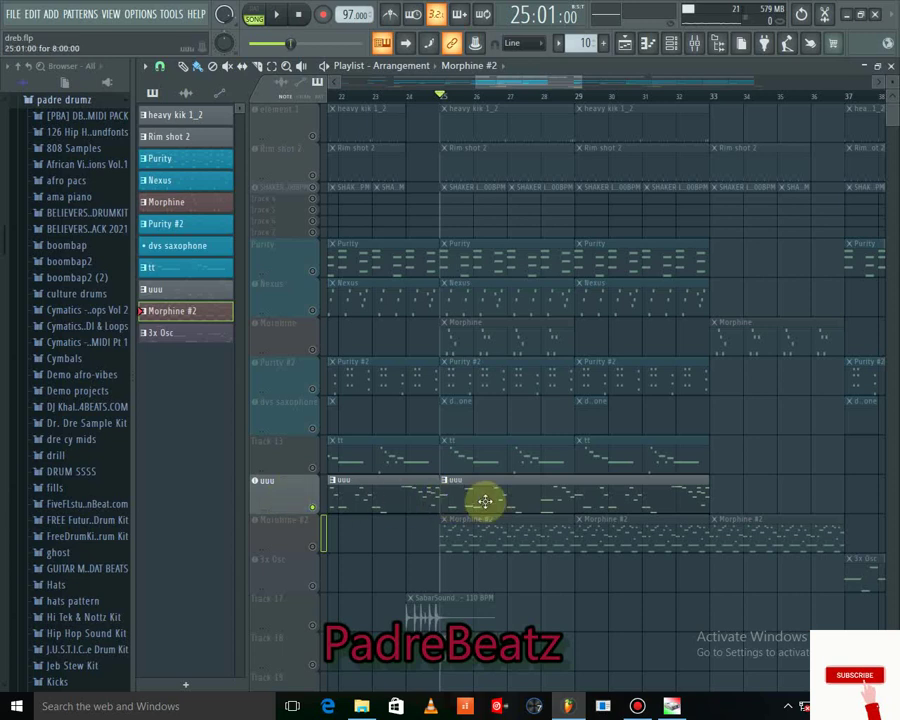
click(291, 492)
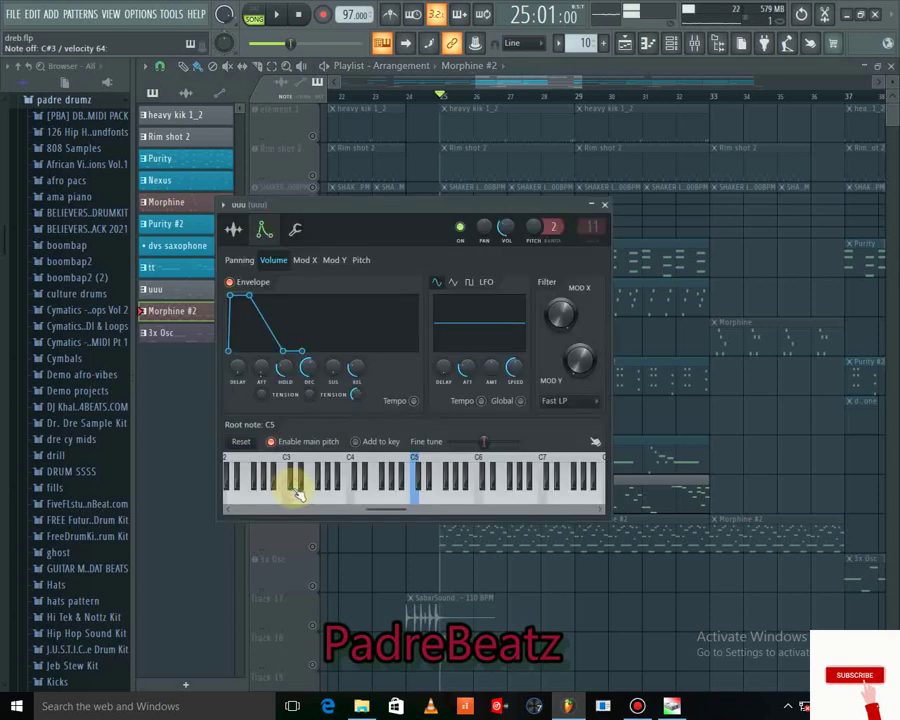
click(605, 205)
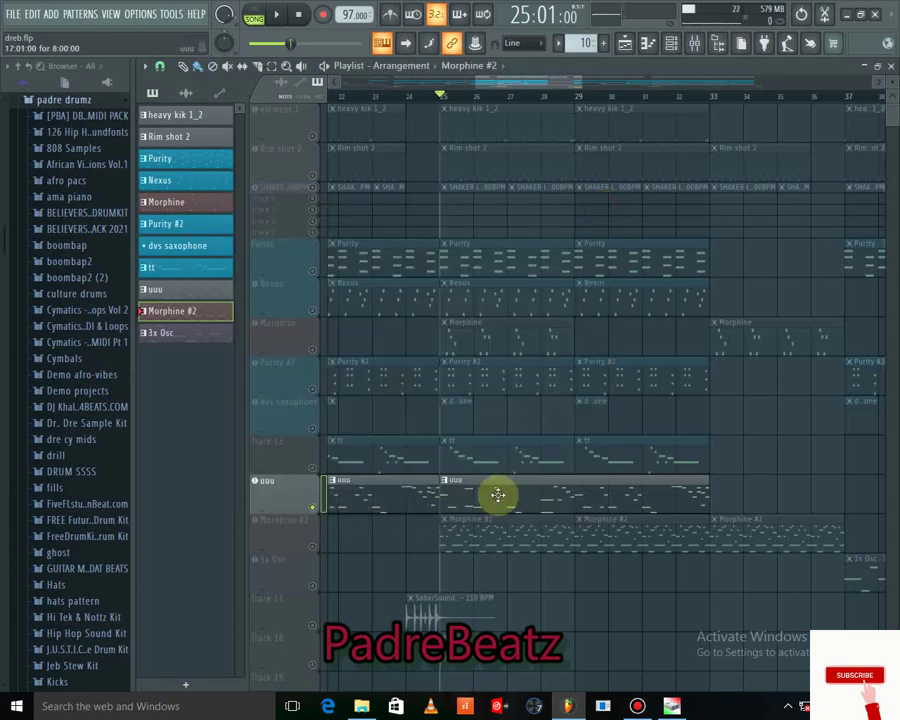
double_click(493, 497)
scroll(402, 185, up, 3)
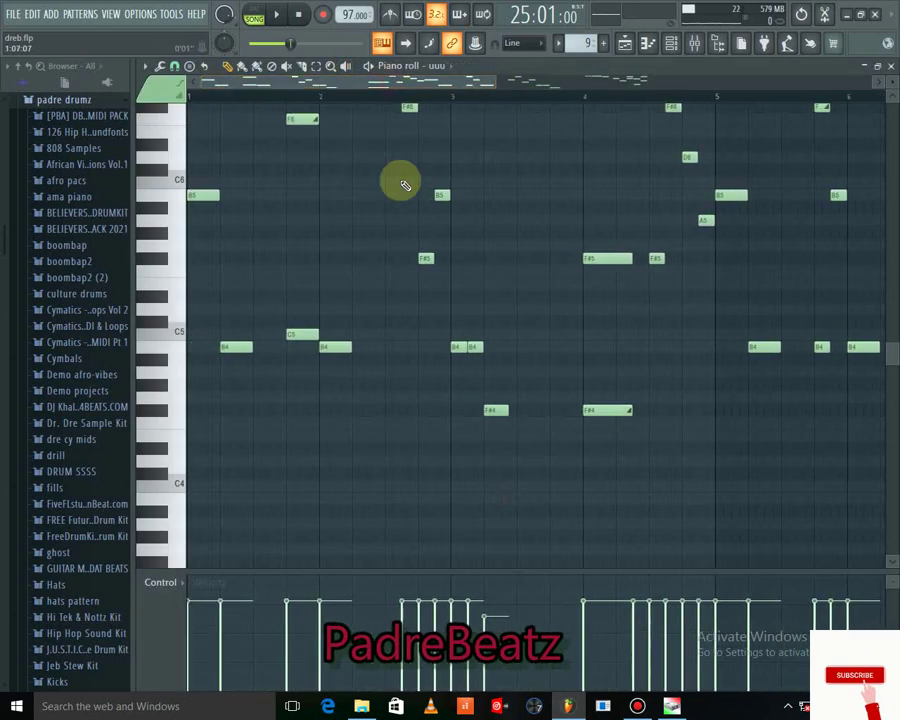
Play the uuu melody through twice, then return to the playlist arrangement.
key(space)
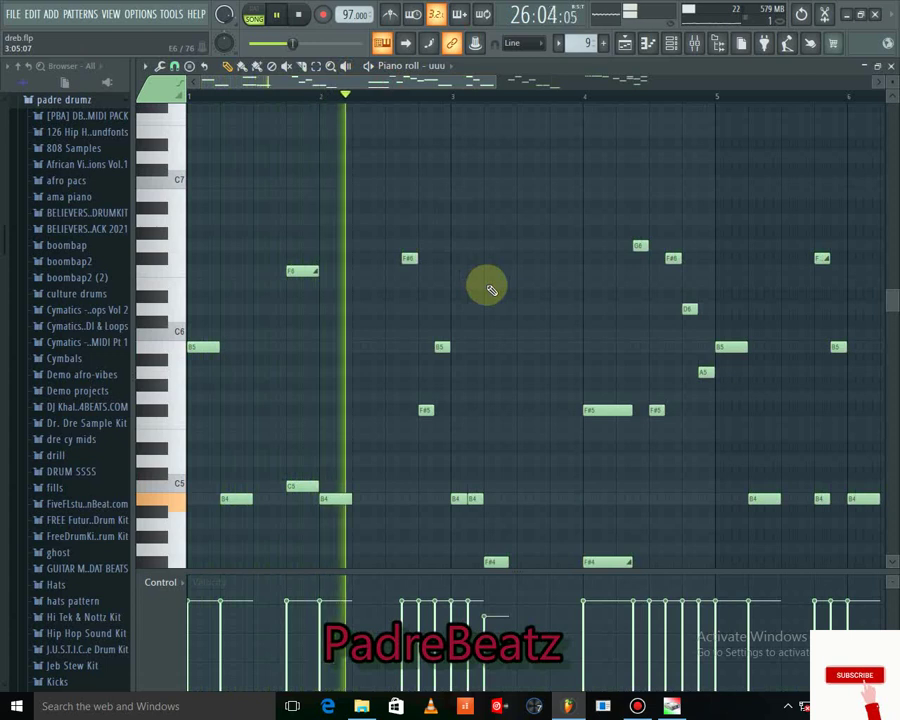
key(space)
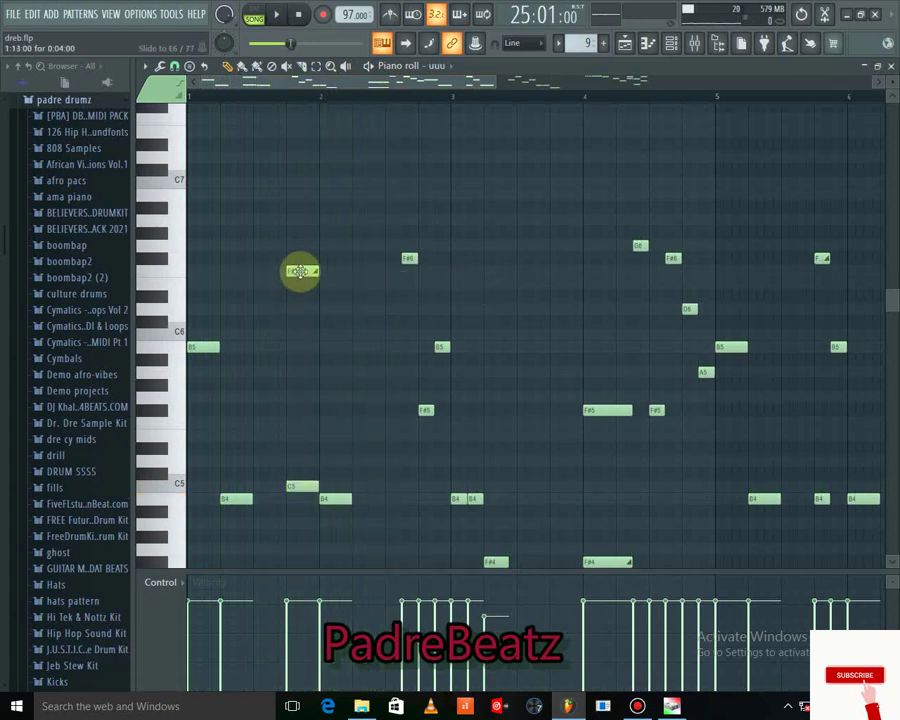
key(space)
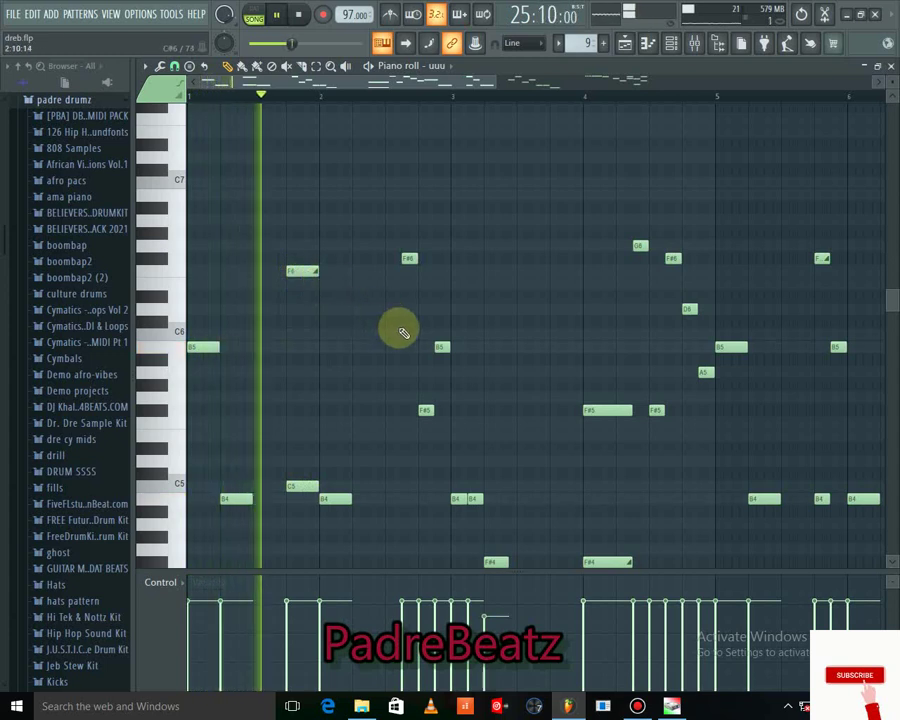
scroll(400, 330, down, 1)
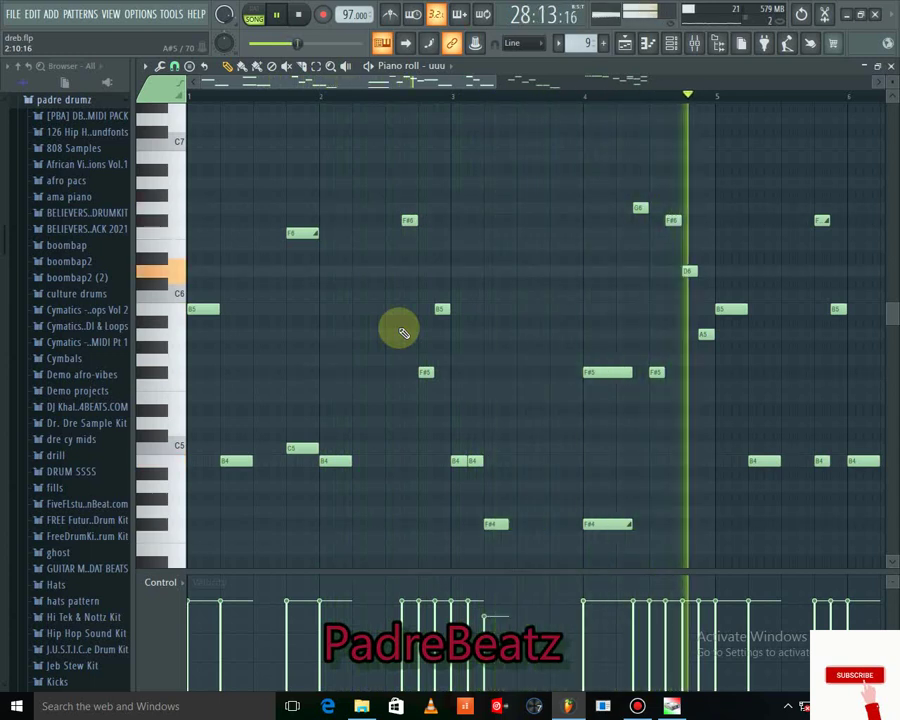
drag(472, 84, 636, 130)
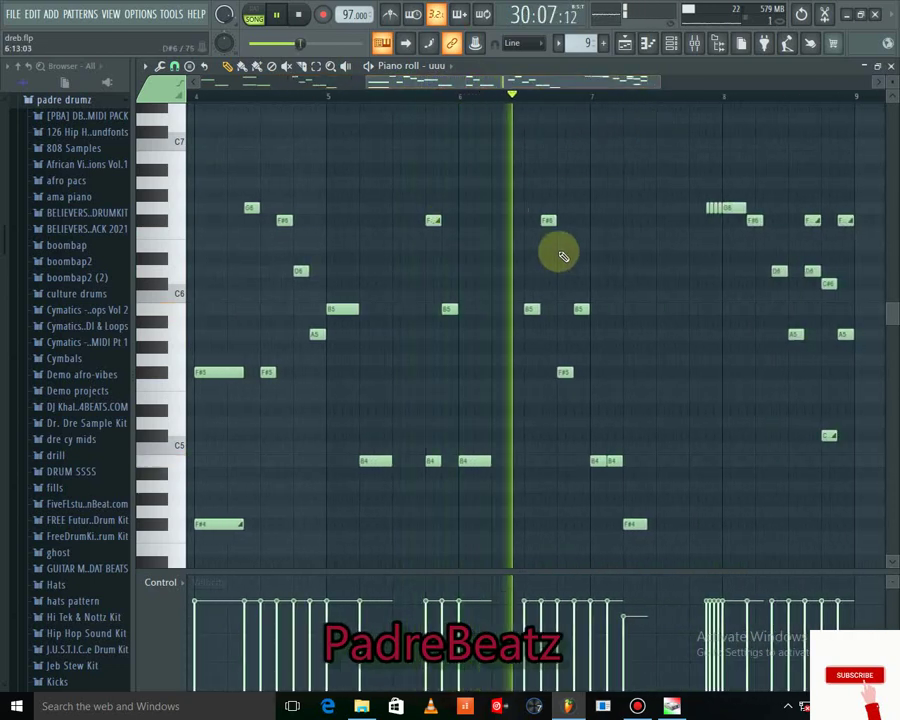
drag(559, 84, 572, 124)
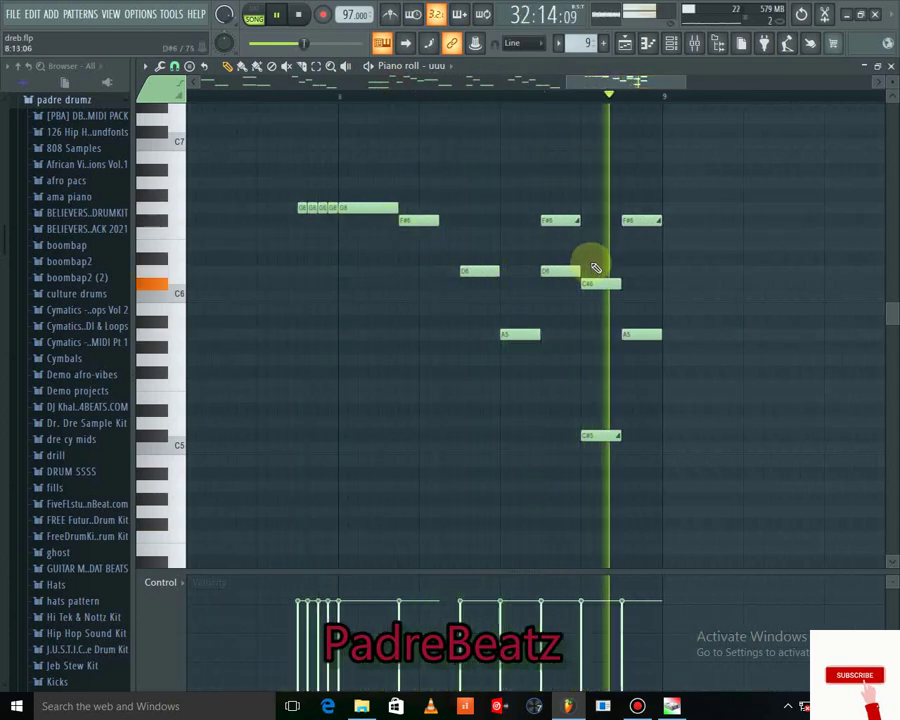
key(space)
click(672, 43)
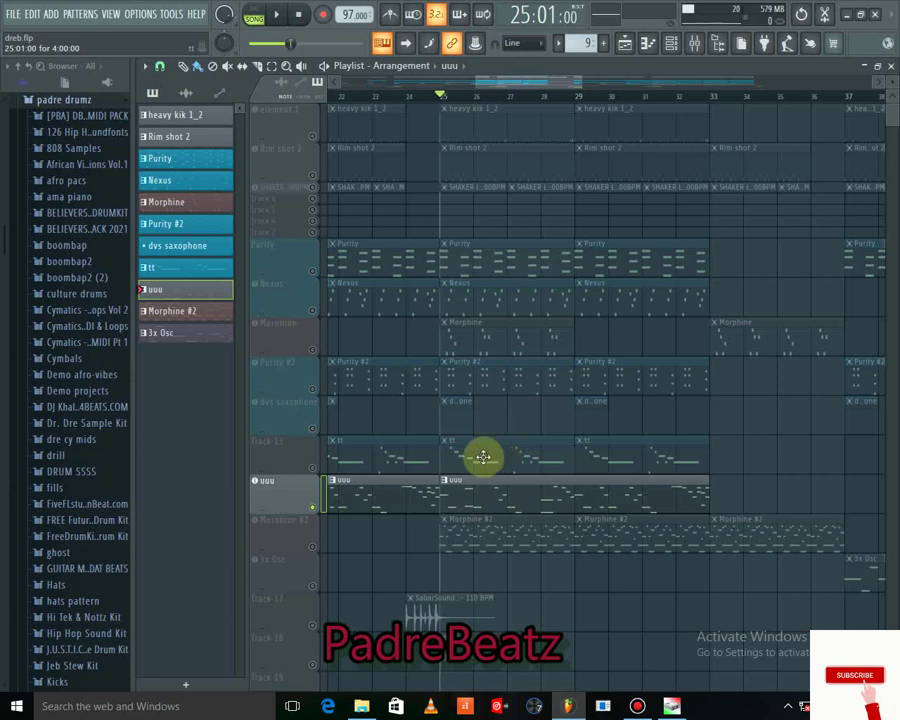
Solo Track 13, open the tt clip's sax2 notes, and play them through with zooming.
right_click(311, 469)
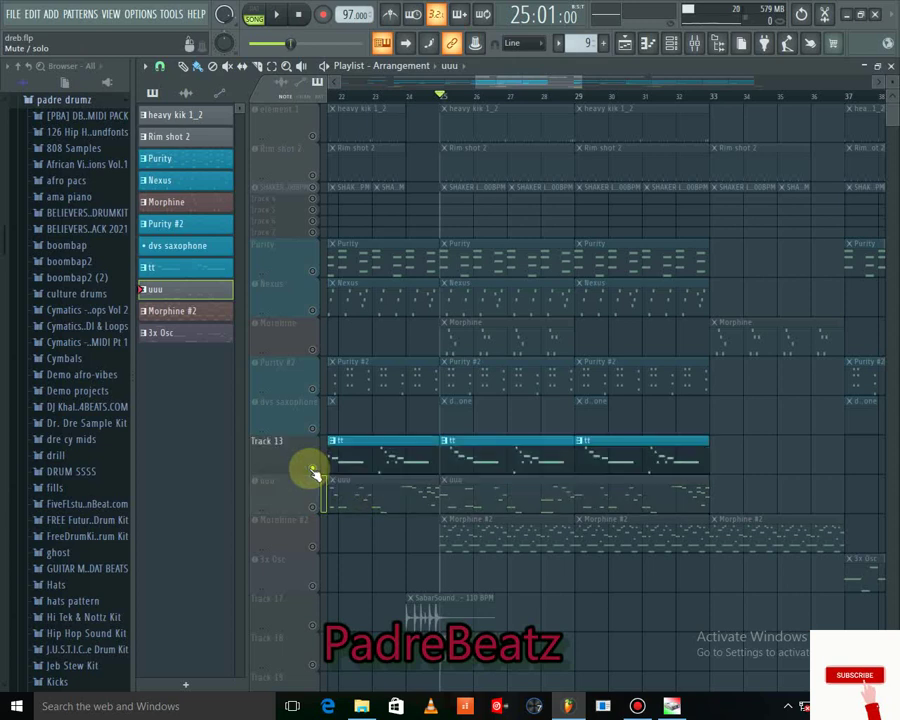
double_click(511, 463)
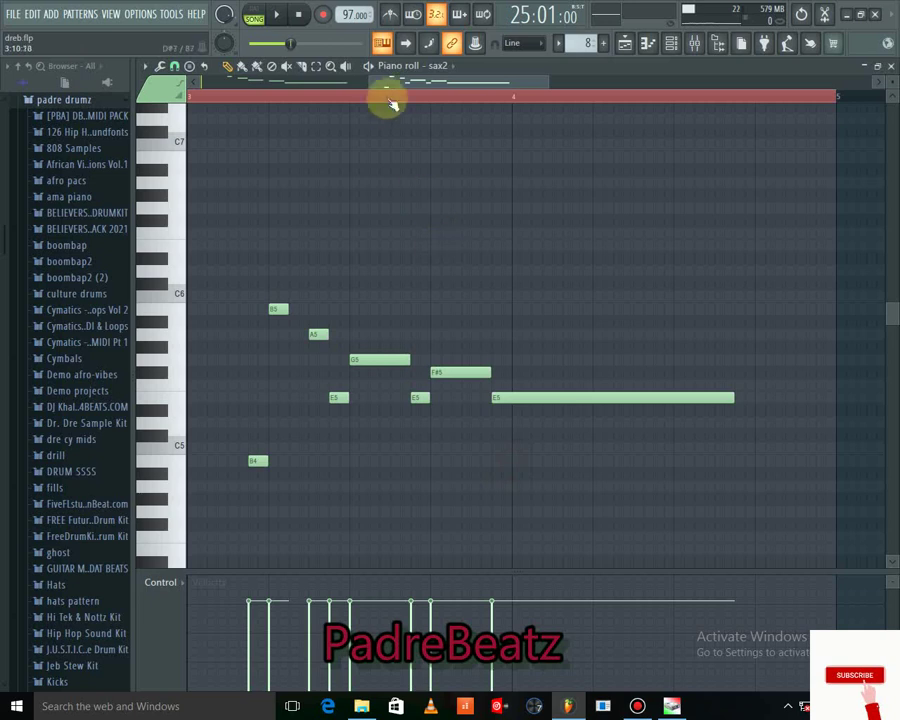
drag(388, 100, 241, 172)
key(space)
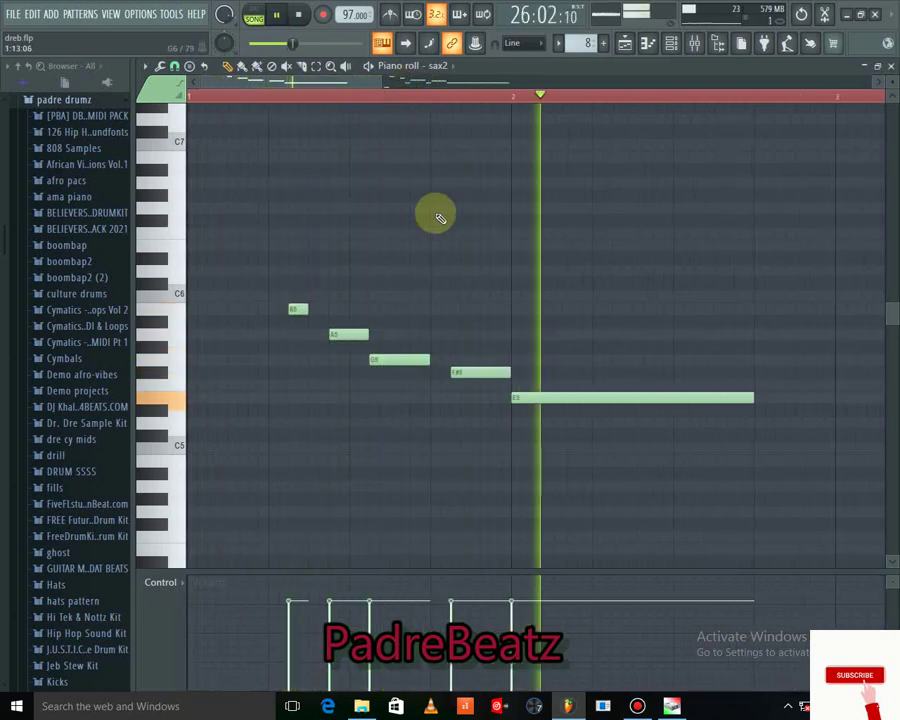
drag(345, 84, 508, 122)
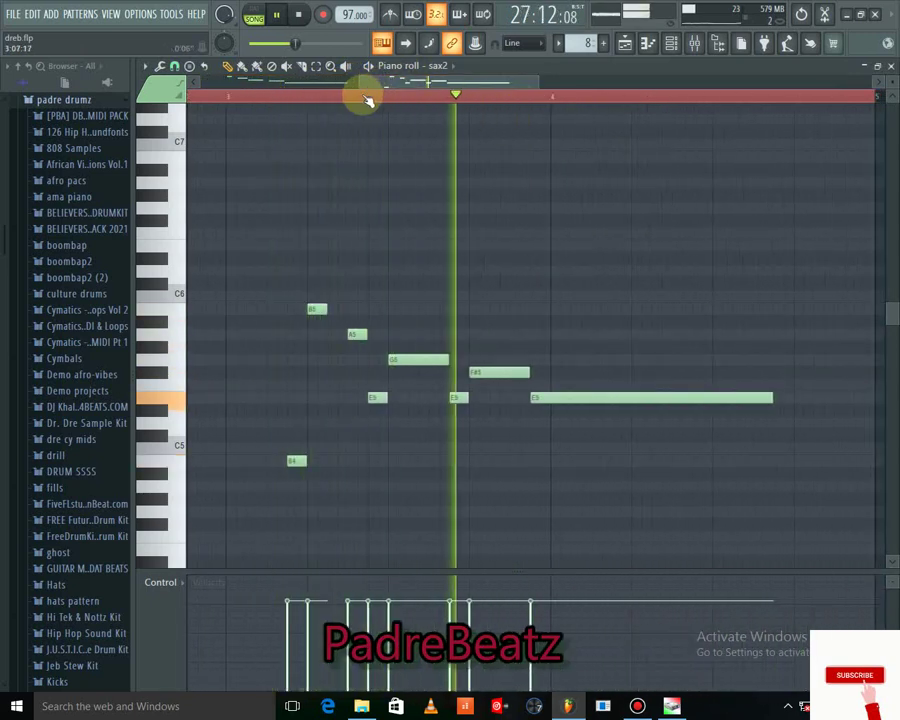
drag(360, 85, 144, 160)
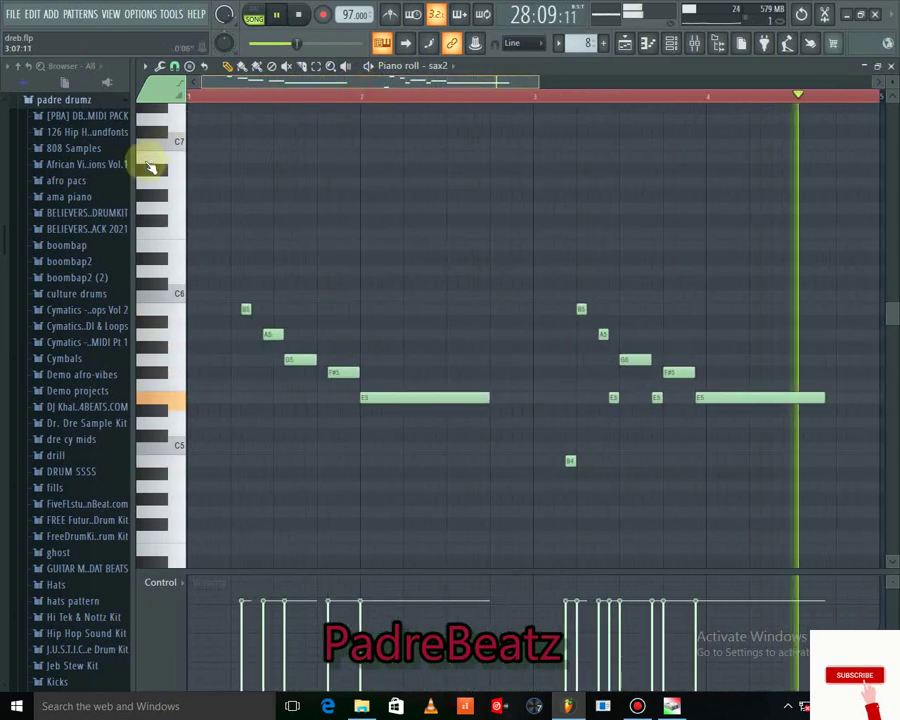
key(space)
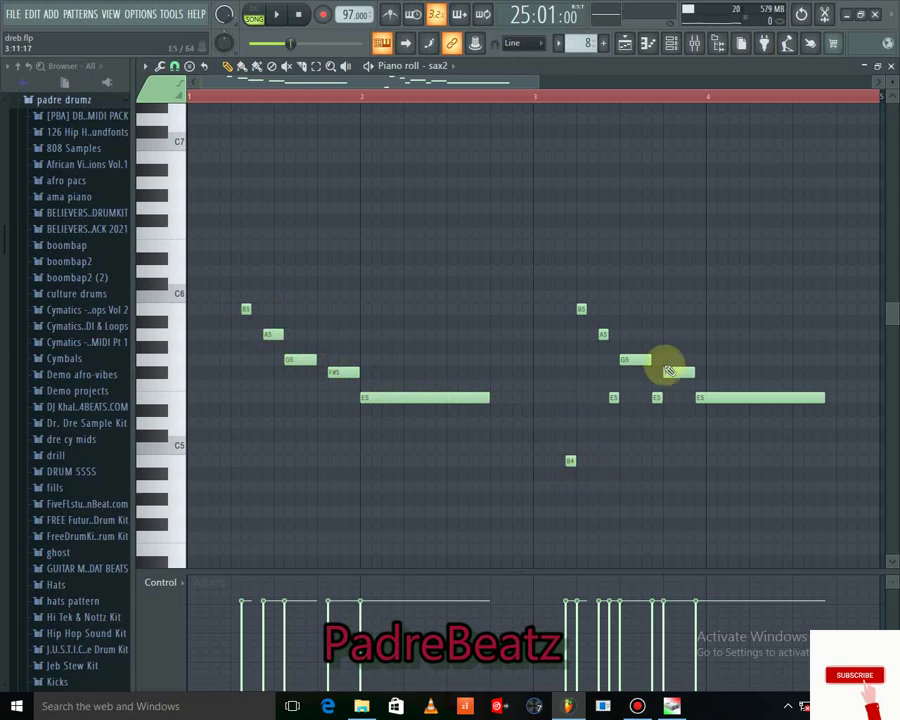
Solo the Morphine track and browse its Morphine presets library.
click(625, 55)
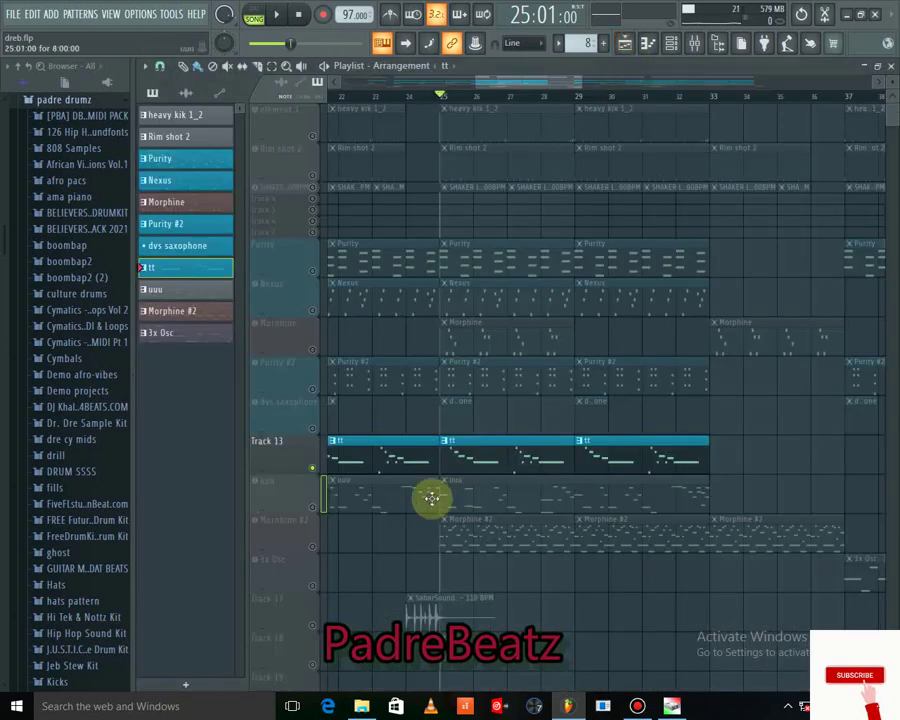
click(307, 350)
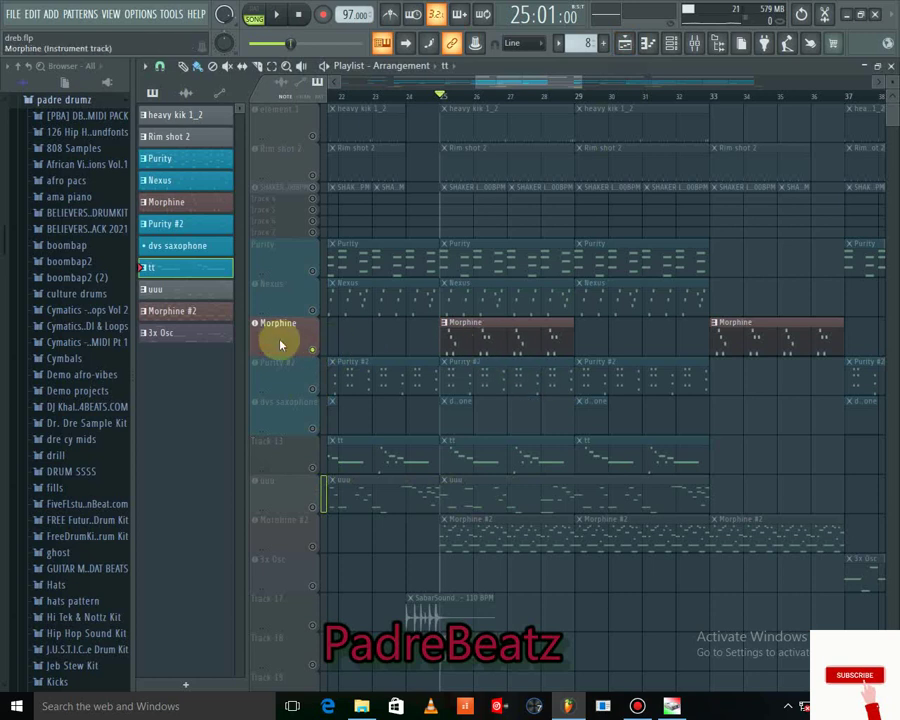
click(285, 341)
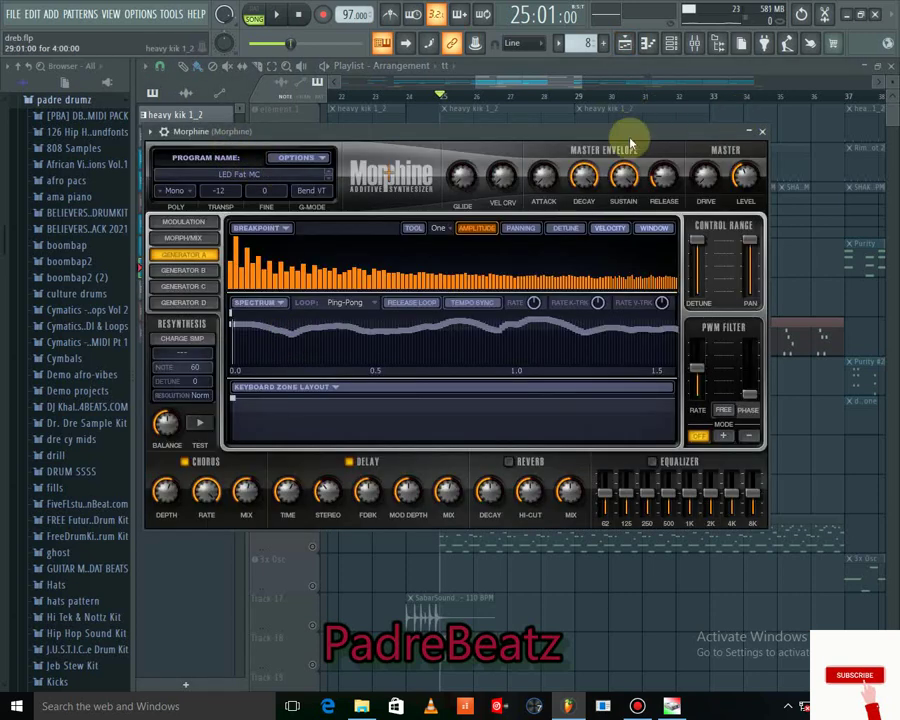
drag(609, 135, 617, 123)
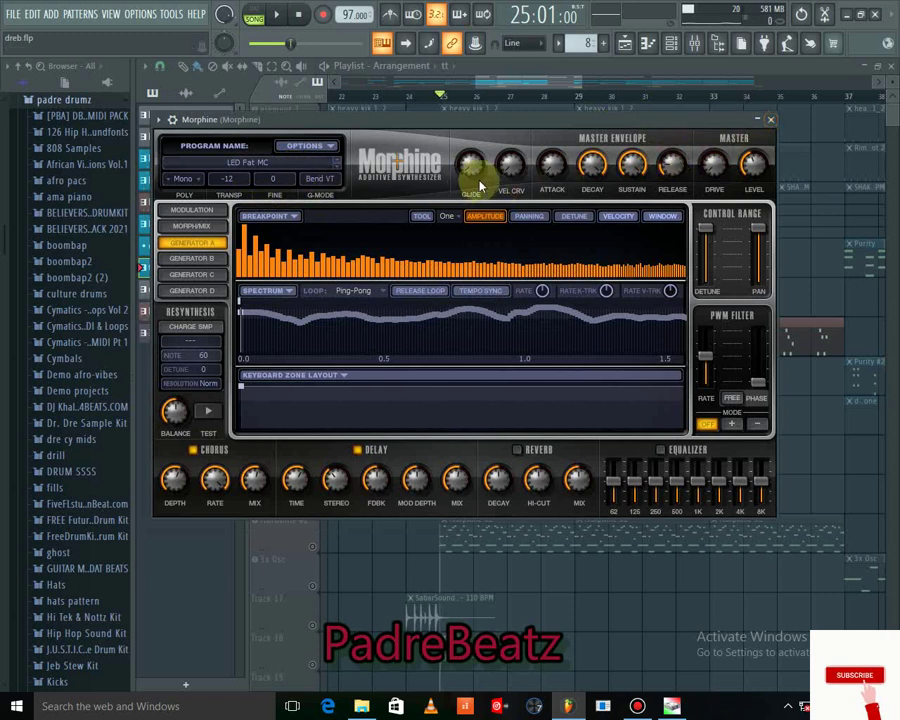
click(290, 168)
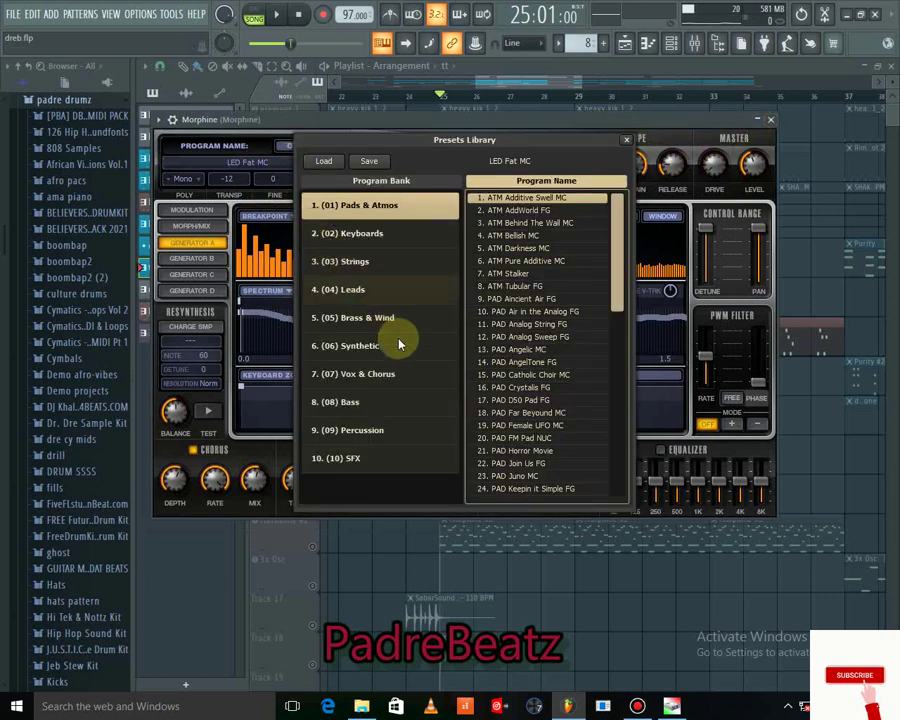
scroll(377, 405, down, 2)
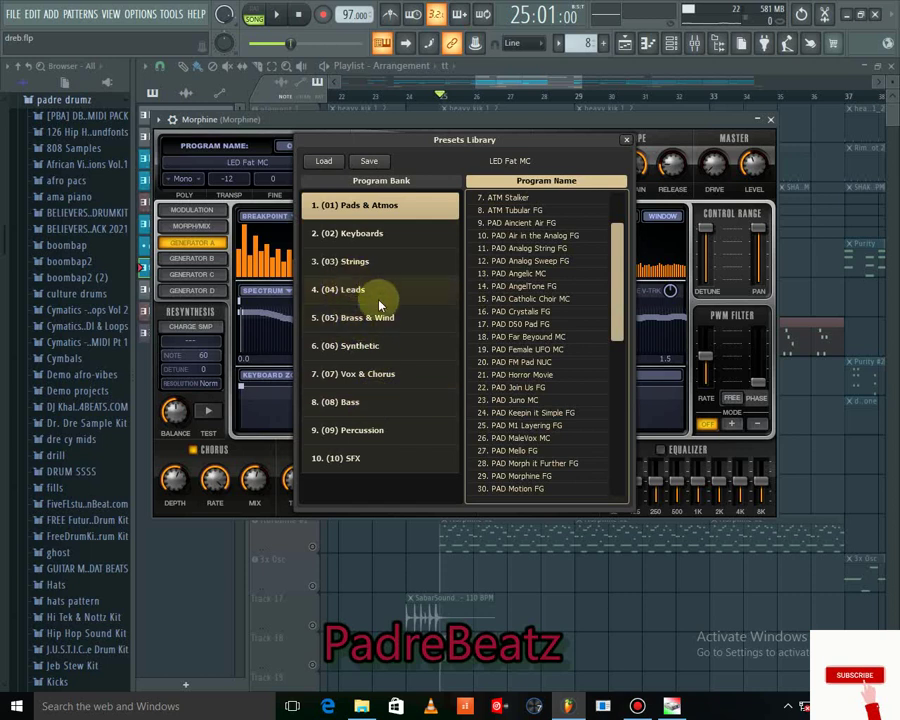
click(627, 144)
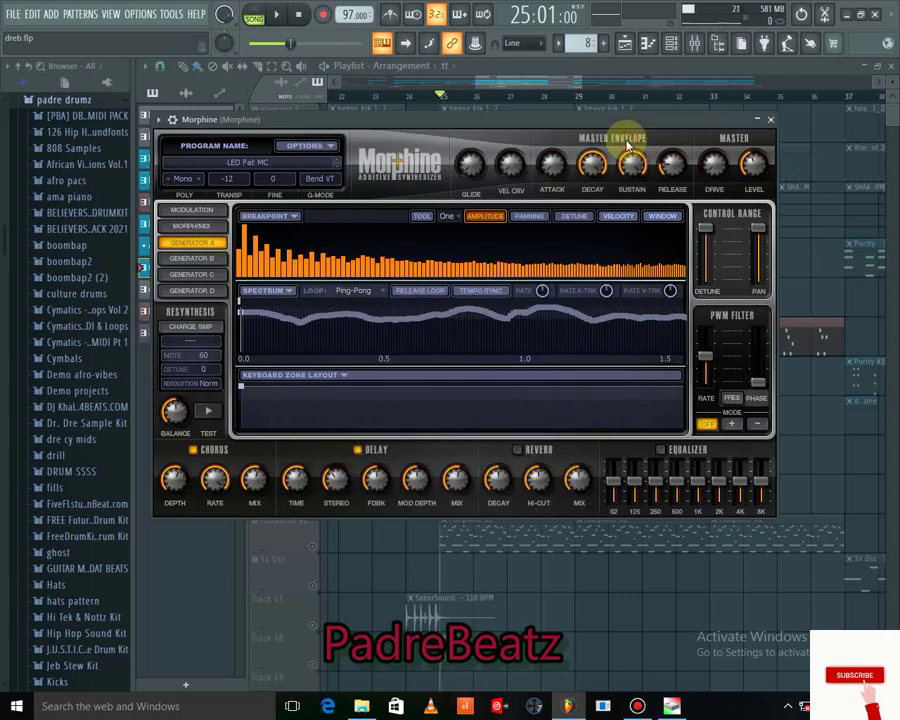
Open the Morphine clip's notes, play the melody, and return to the playlist.
click(365, 65)
double_click(458, 333)
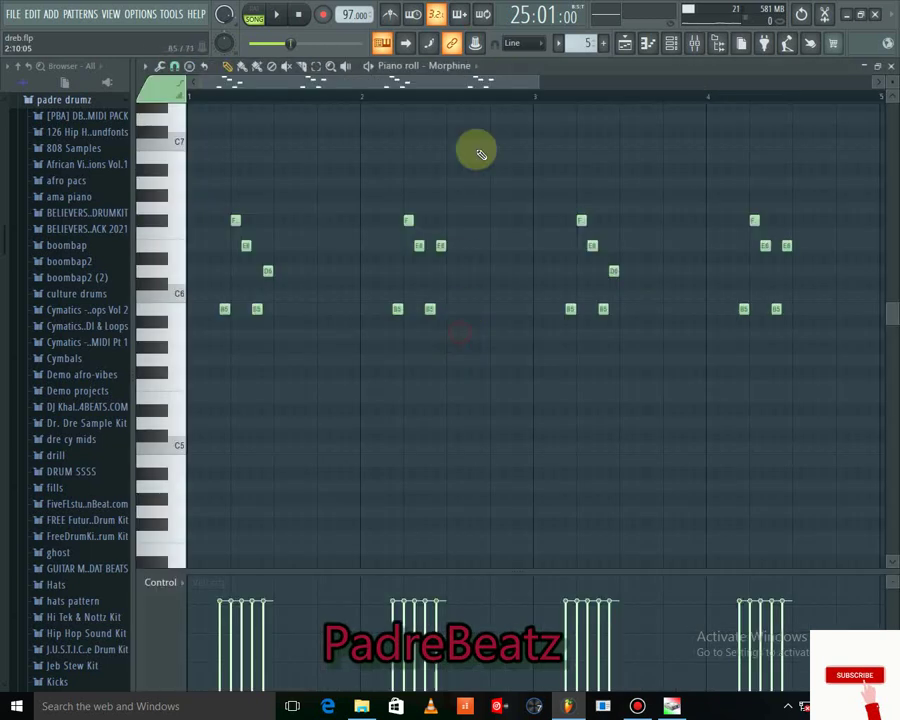
key(space)
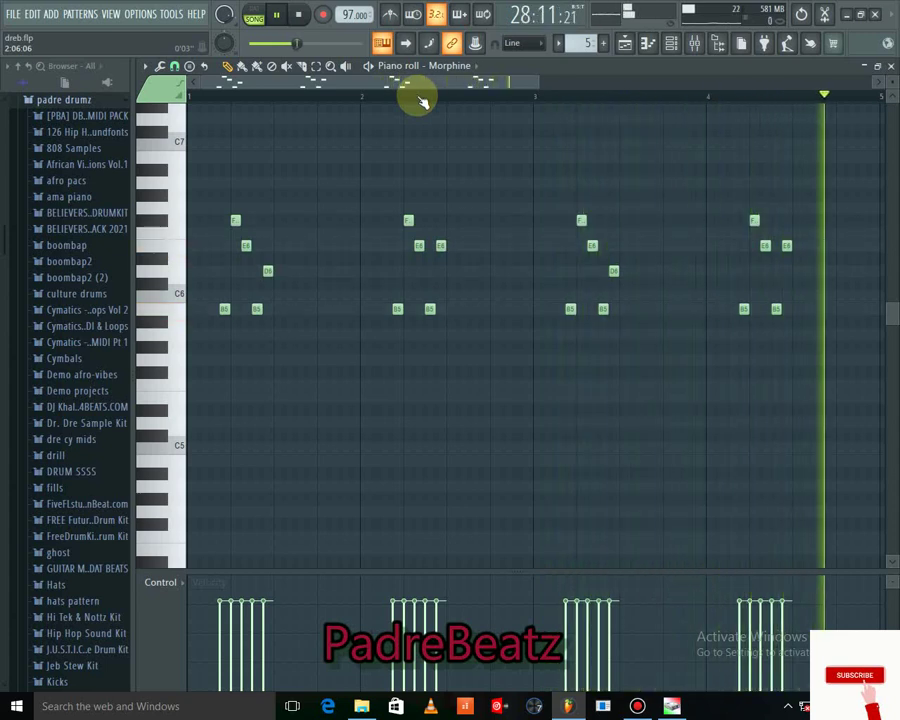
key(space)
click(624, 44)
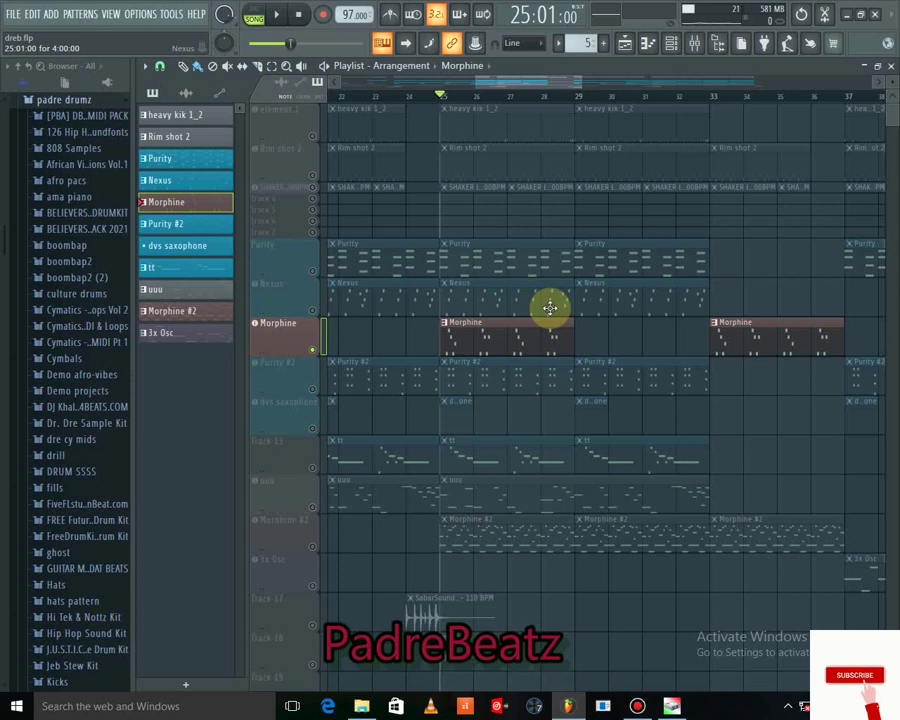
Select the Nexus track, view its synth, then open and play its melody in the piano roll.
click(316, 312)
click(301, 299)
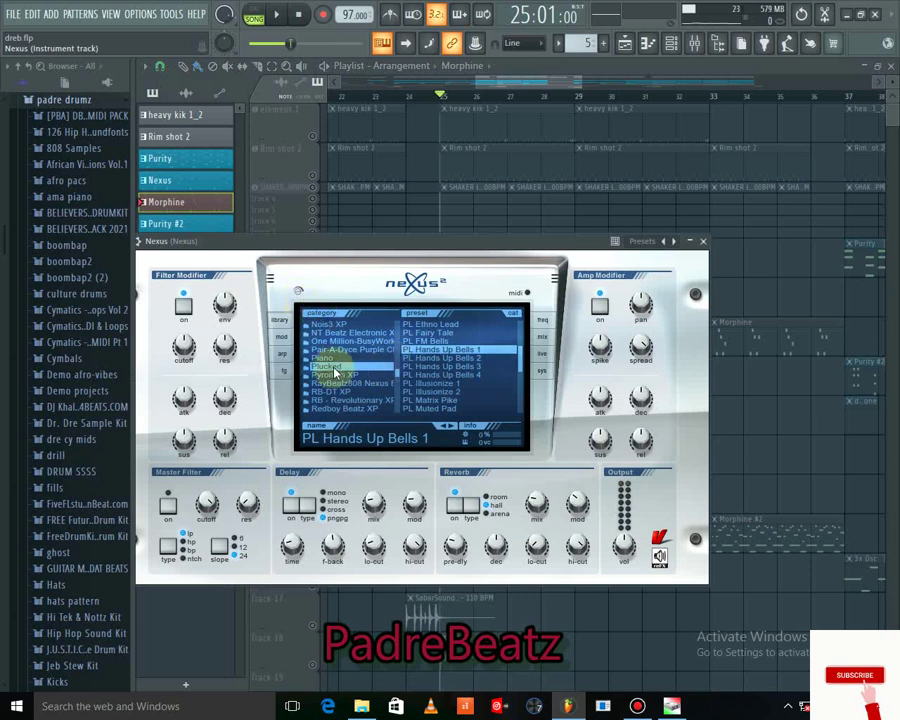
click(702, 241)
double_click(514, 301)
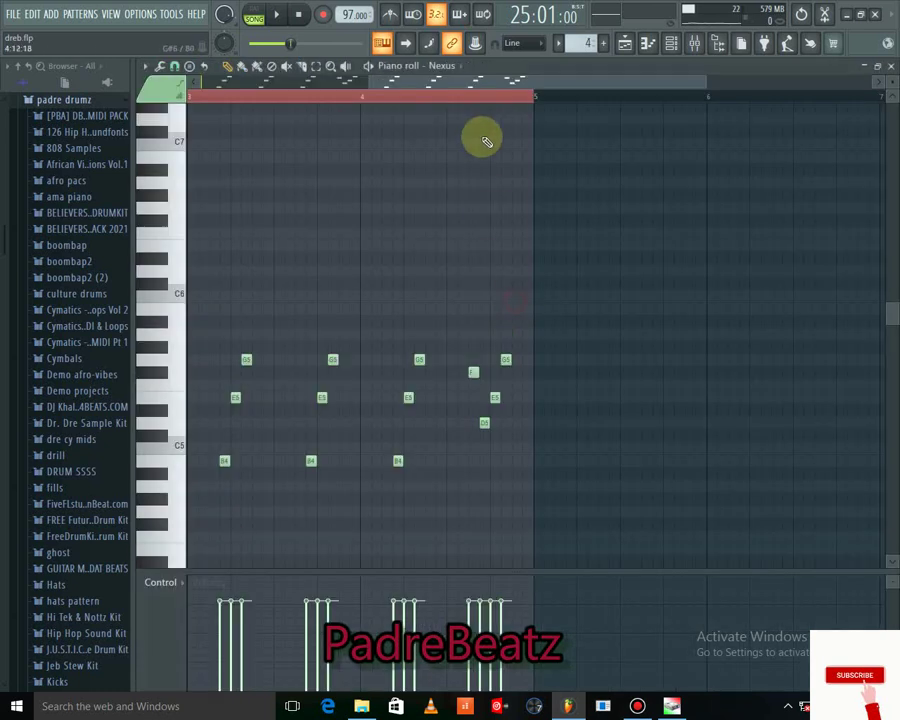
drag(490, 84, 200, 136)
key(space)
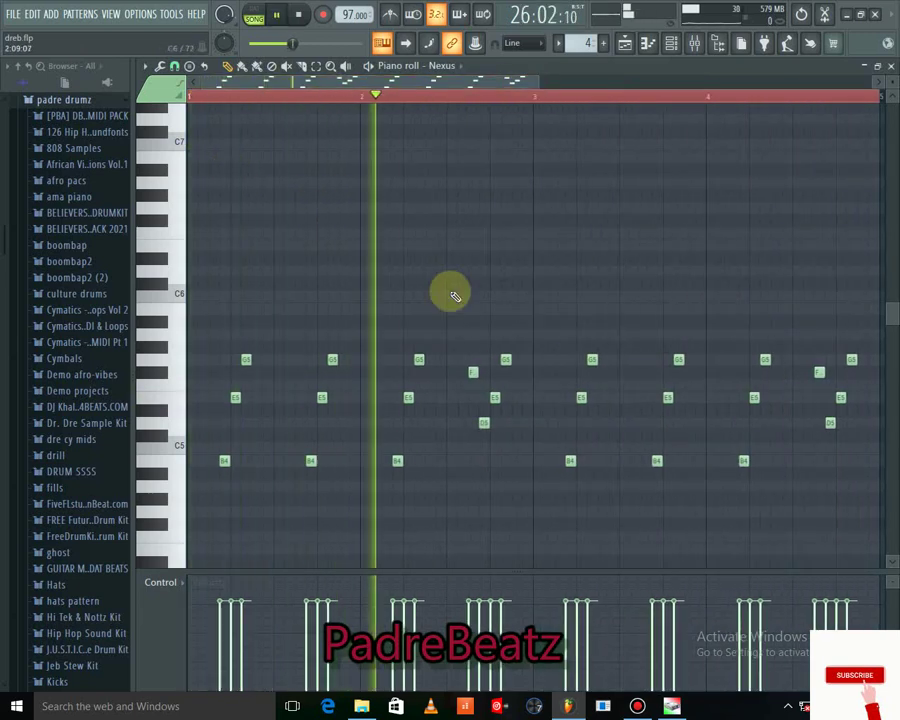
key(space)
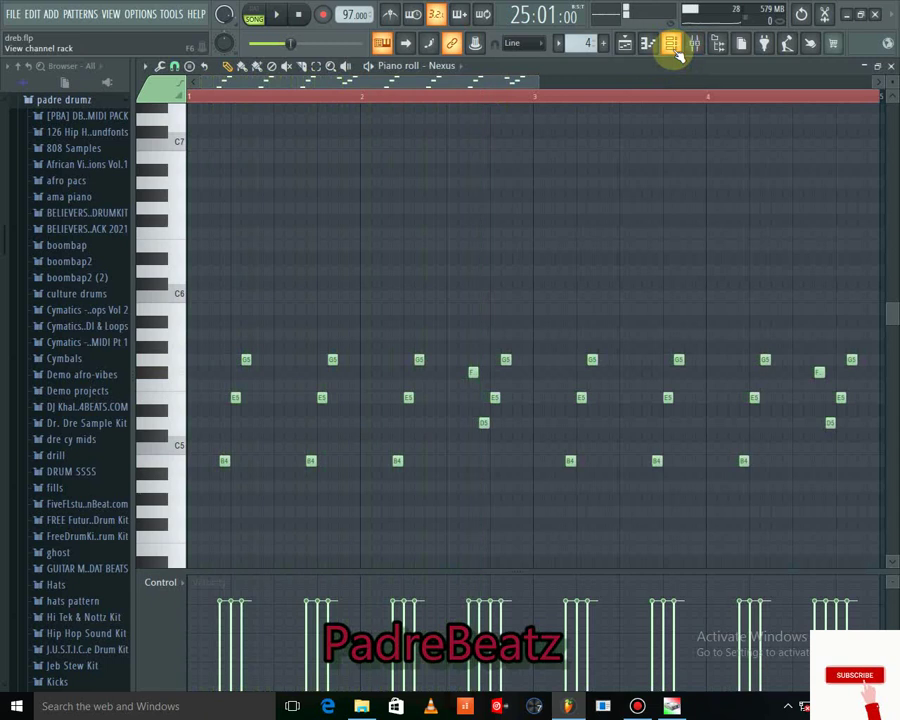
Inspect the Nexus amp modulation settings, replay the pattern, and return to the playlist.
click(673, 48)
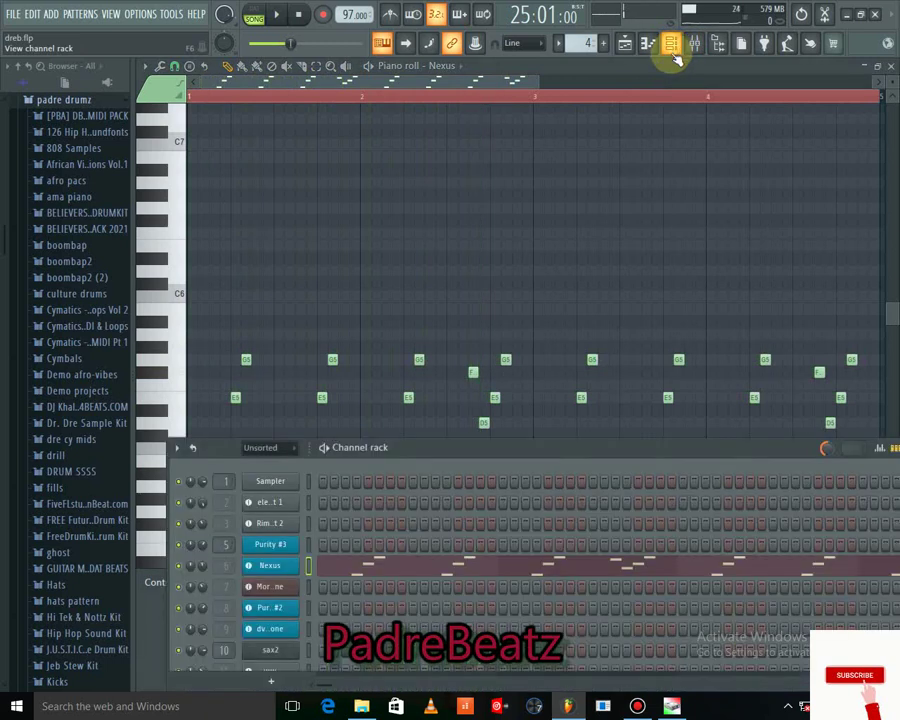
click(290, 570)
click(642, 350)
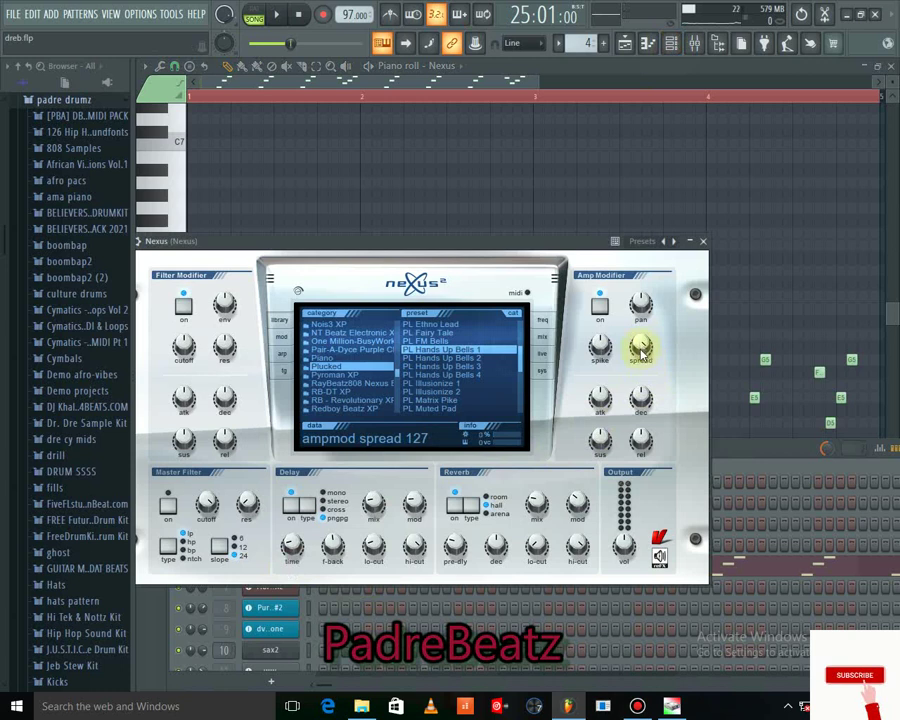
click(645, 345)
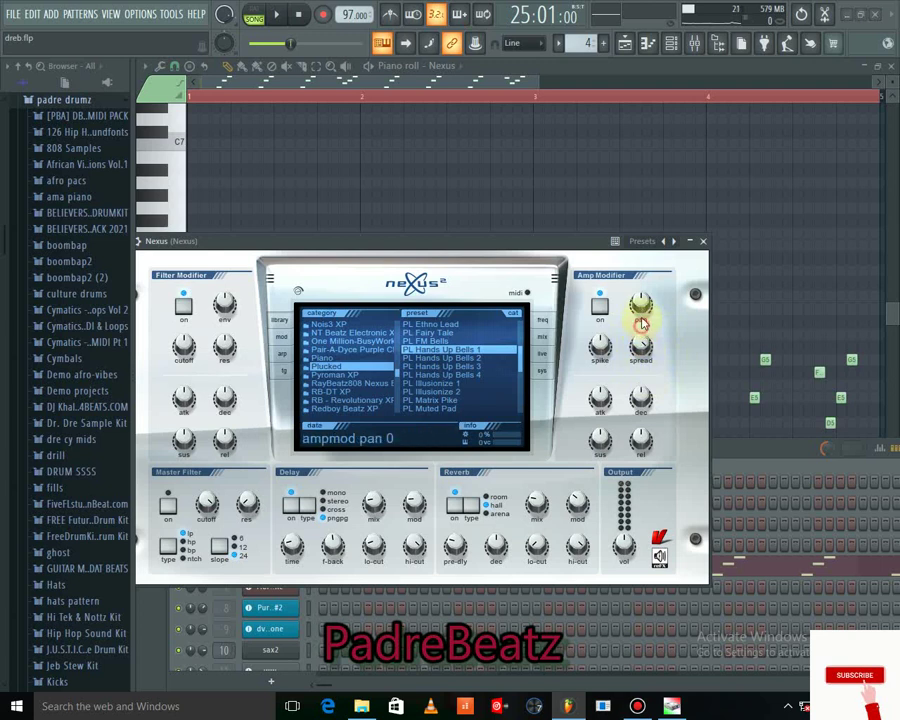
click(702, 241)
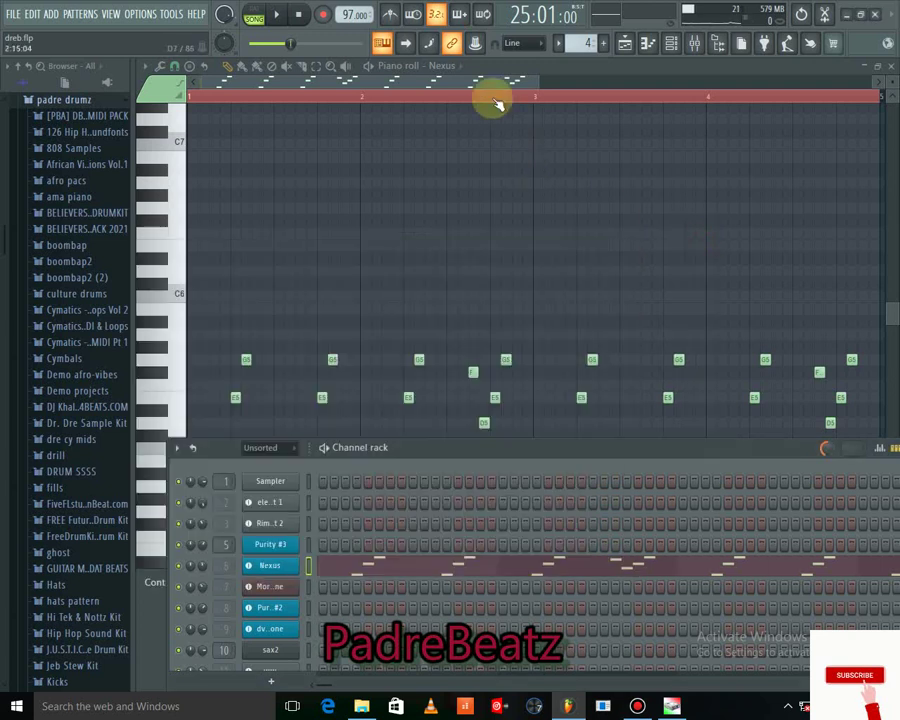
key(F6)
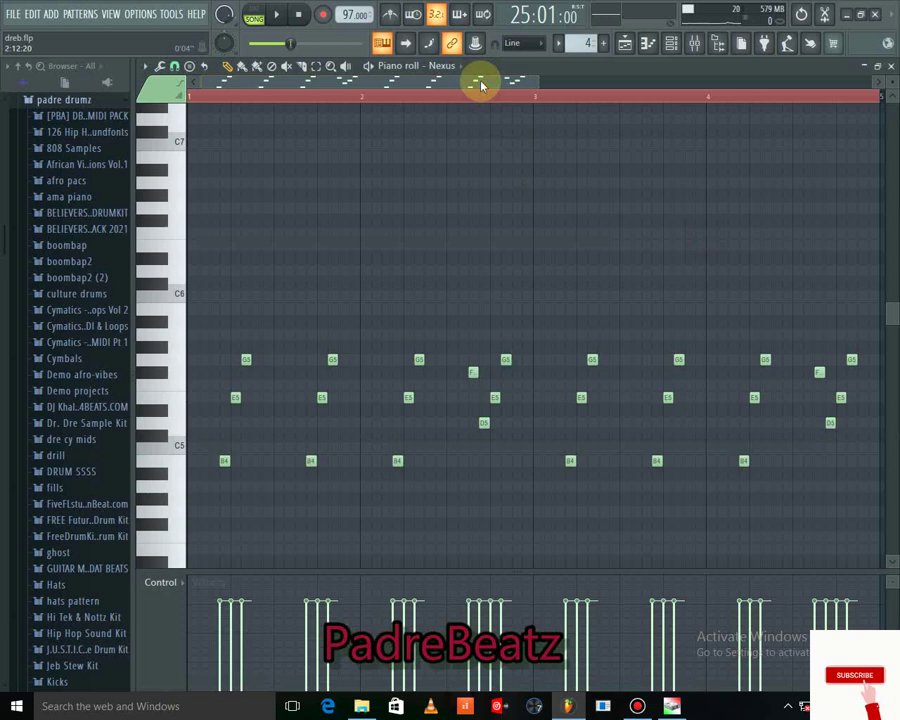
key(space)
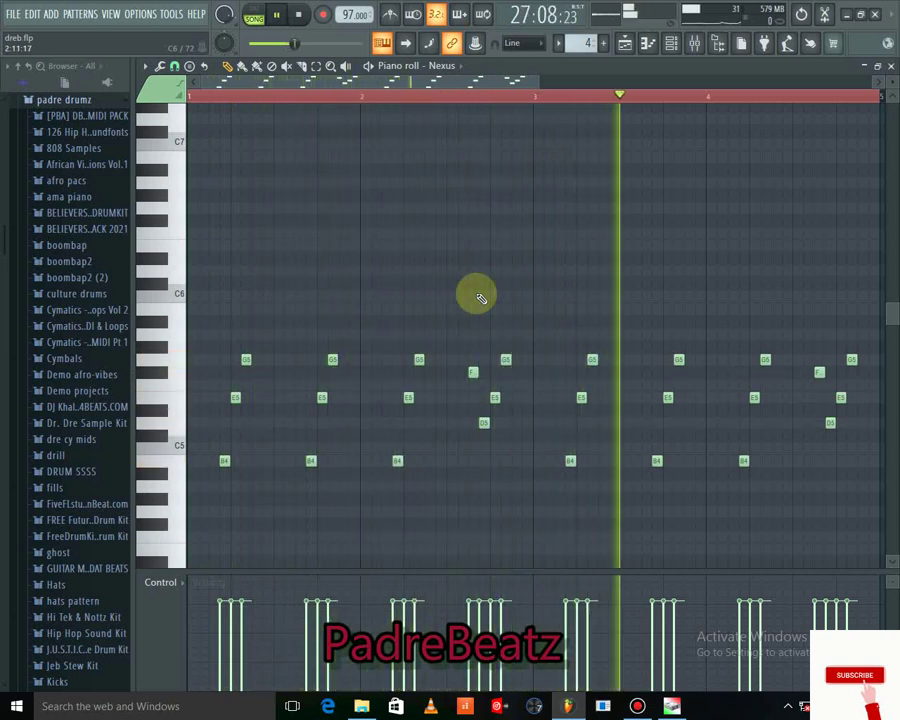
mouse_move(492, 80)
mouse_down()
mouse_move(505, 85)
mouse_move(488, 84)
mouse_up()
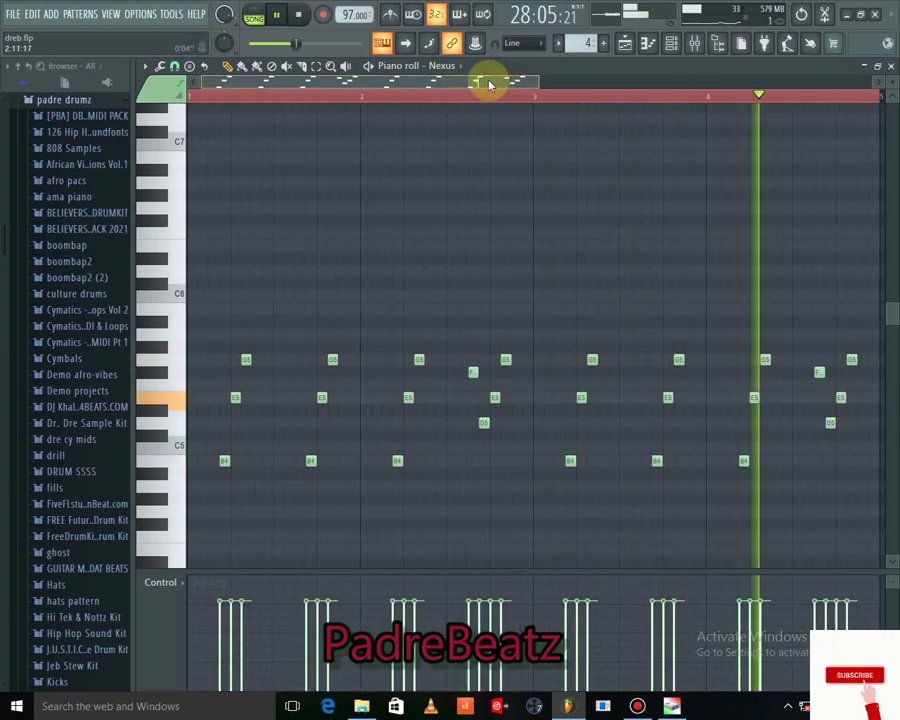
click(626, 44)
key(space)
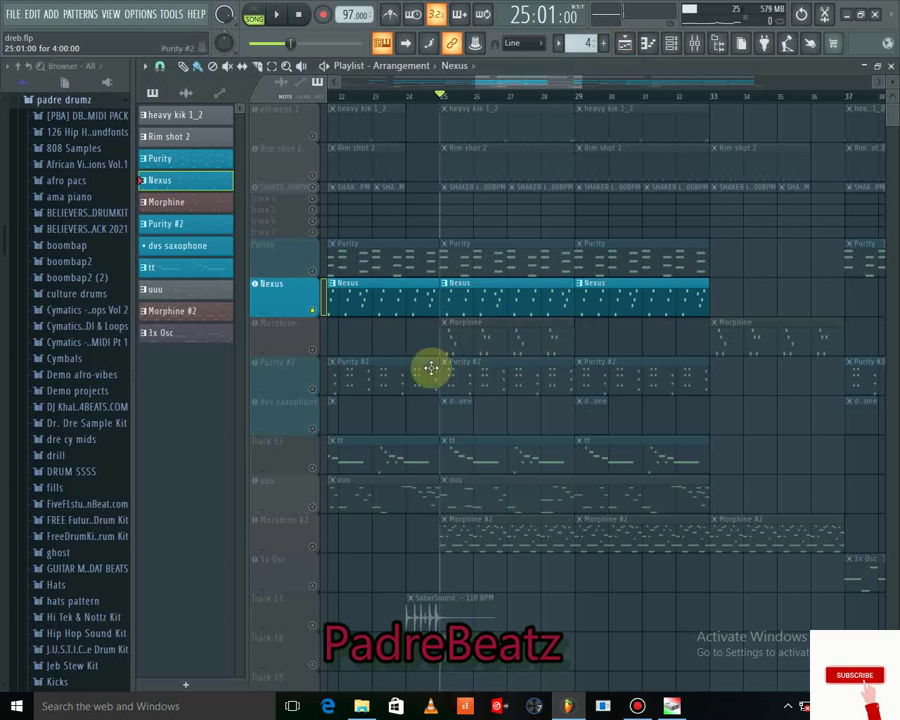
Set playback to start from bar 37 on the ruler.
scroll(460, 522, down, 4)
scroll(462, 524, up, 4)
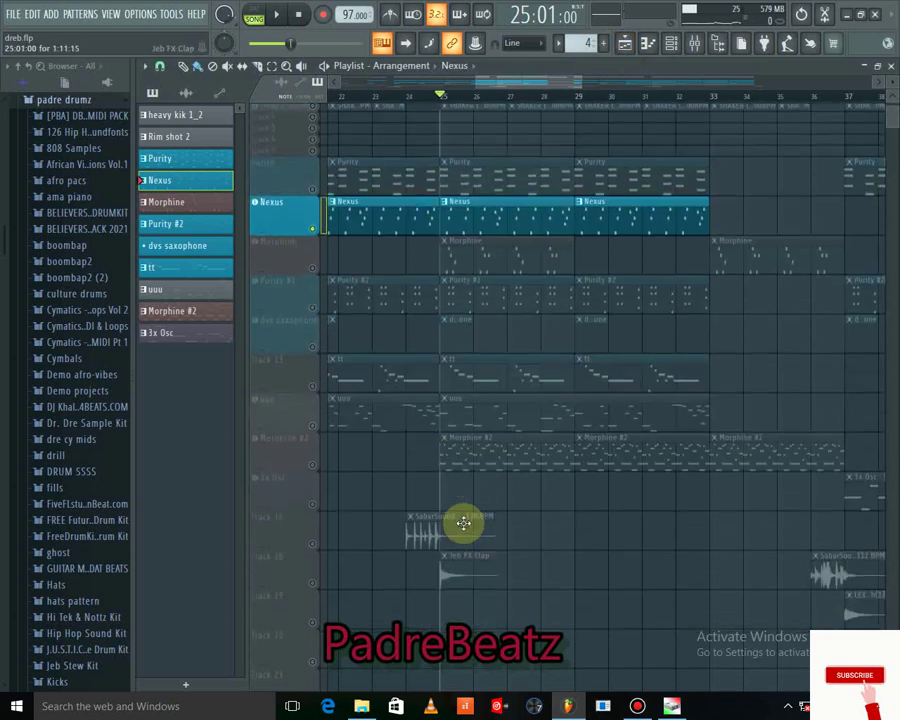
drag(495, 87, 571, 110)
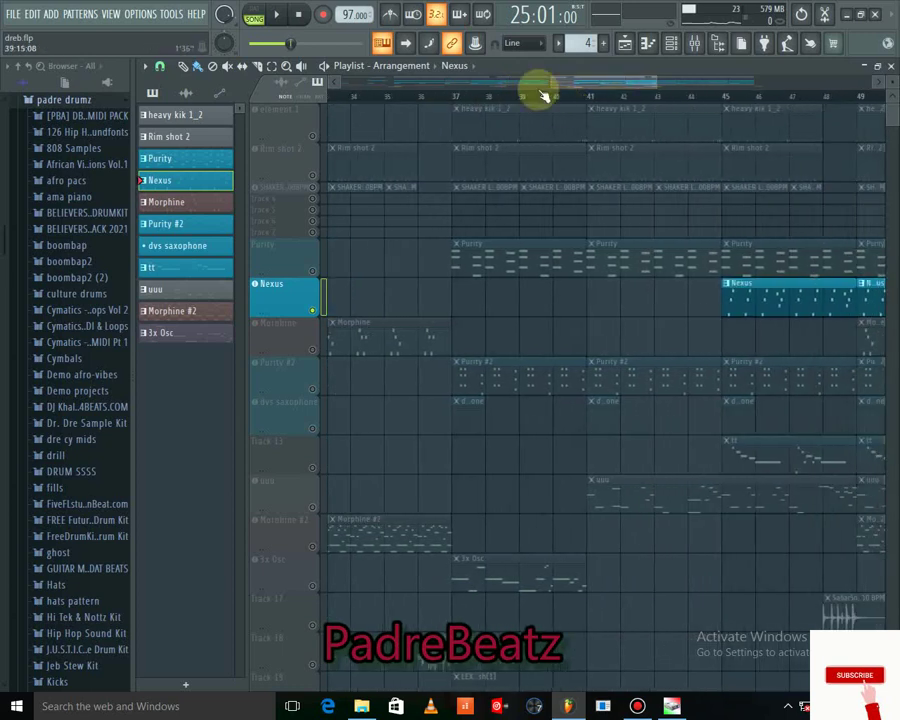
click(460, 99)
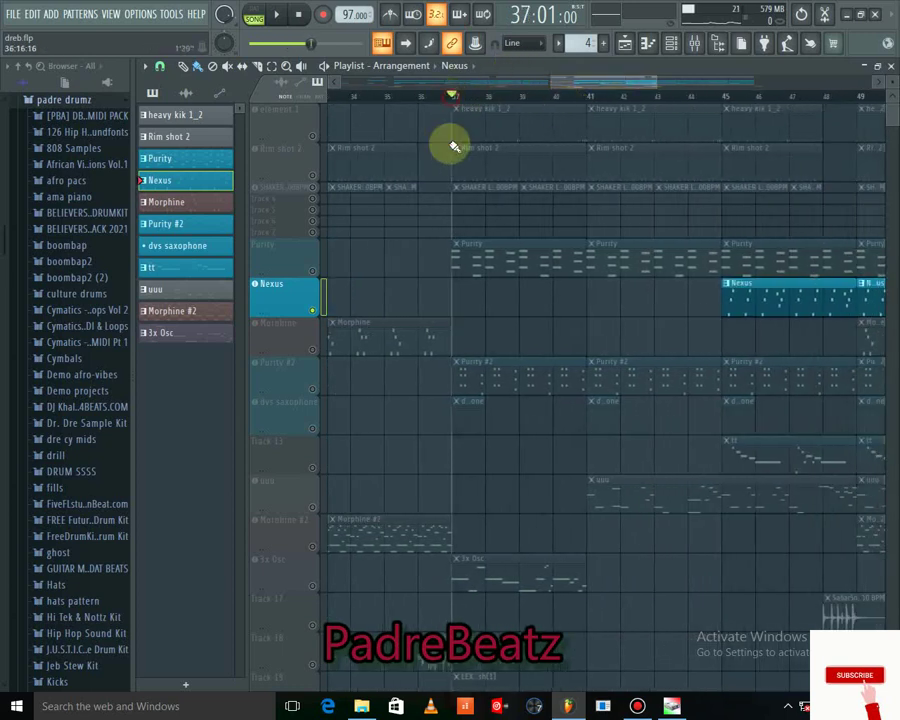
Select the 3x Osc track and view its plugin window.
click(291, 576)
click(288, 574)
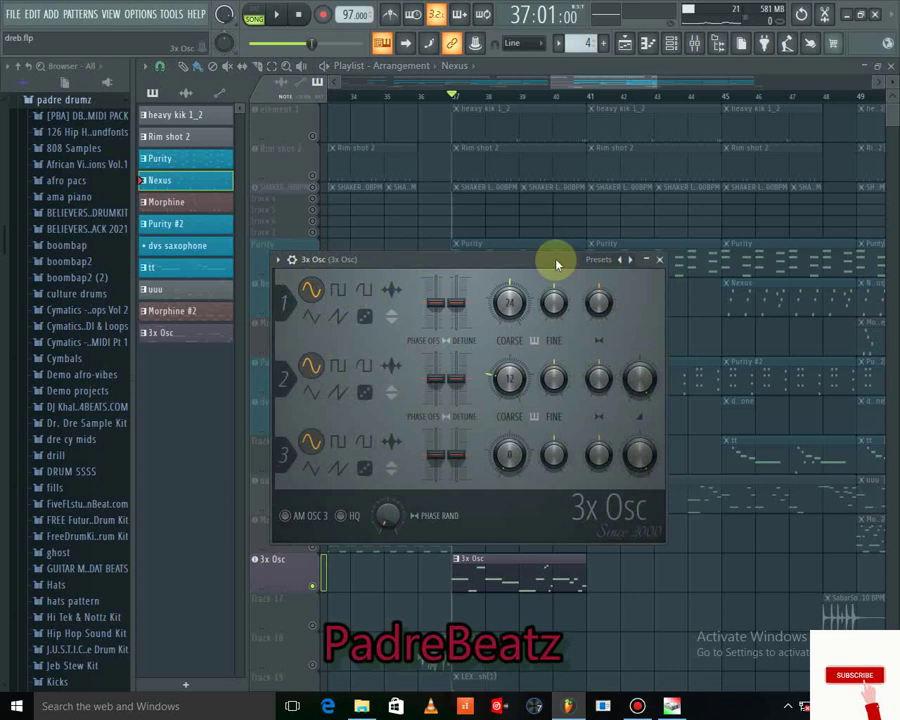
drag(546, 257, 540, 211)
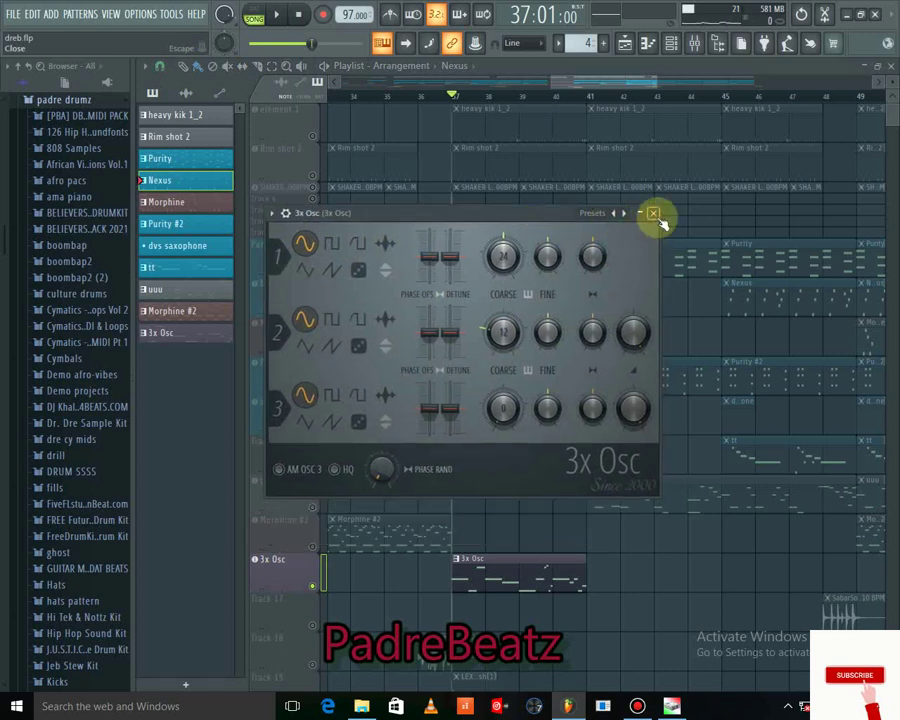
click(654, 214)
Open the 3x Osc clip in the piano roll, play it, and return to the playlist.
double_click(506, 576)
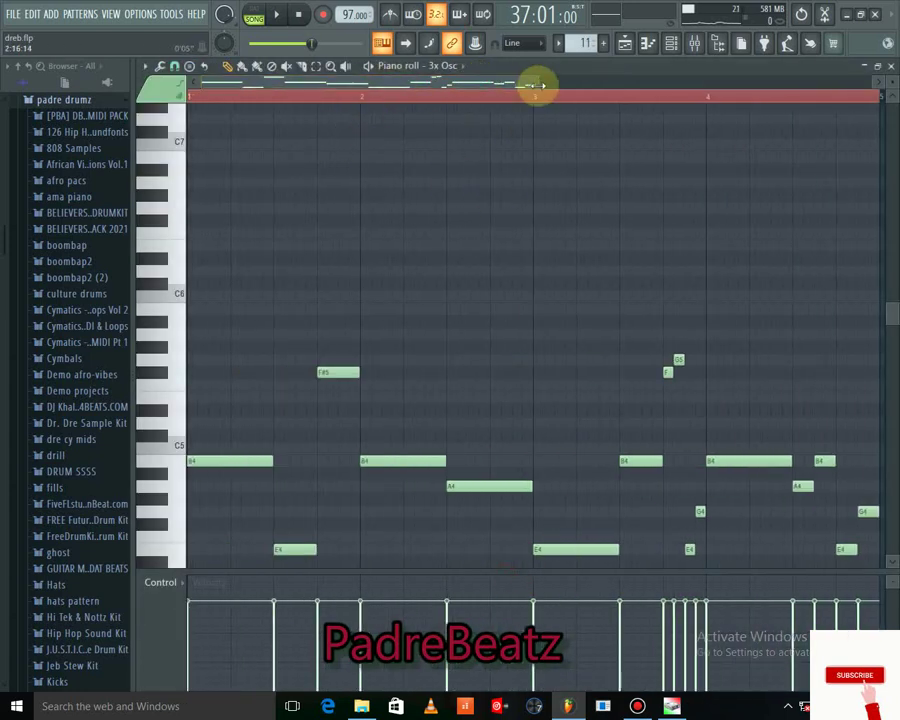
drag(537, 85, 566, 90)
scroll(557, 280, down, 3)
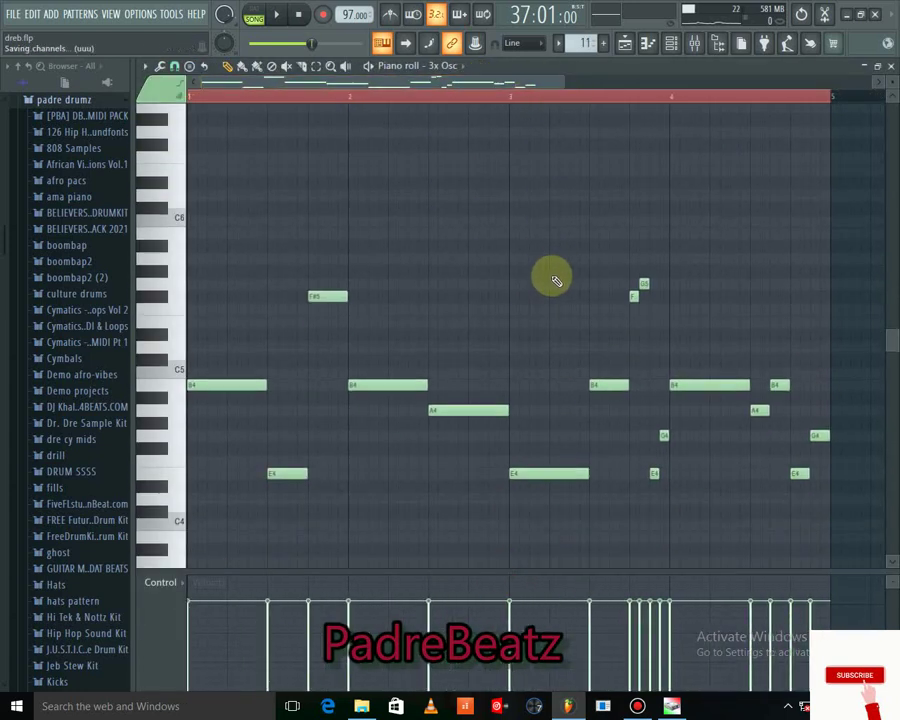
key(space)
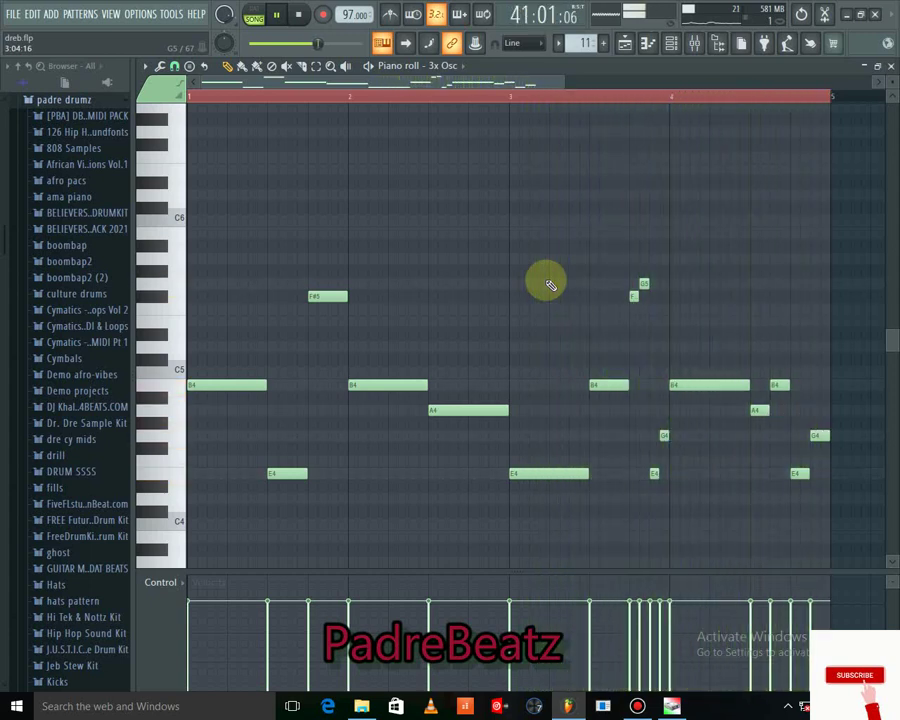
click(634, 55)
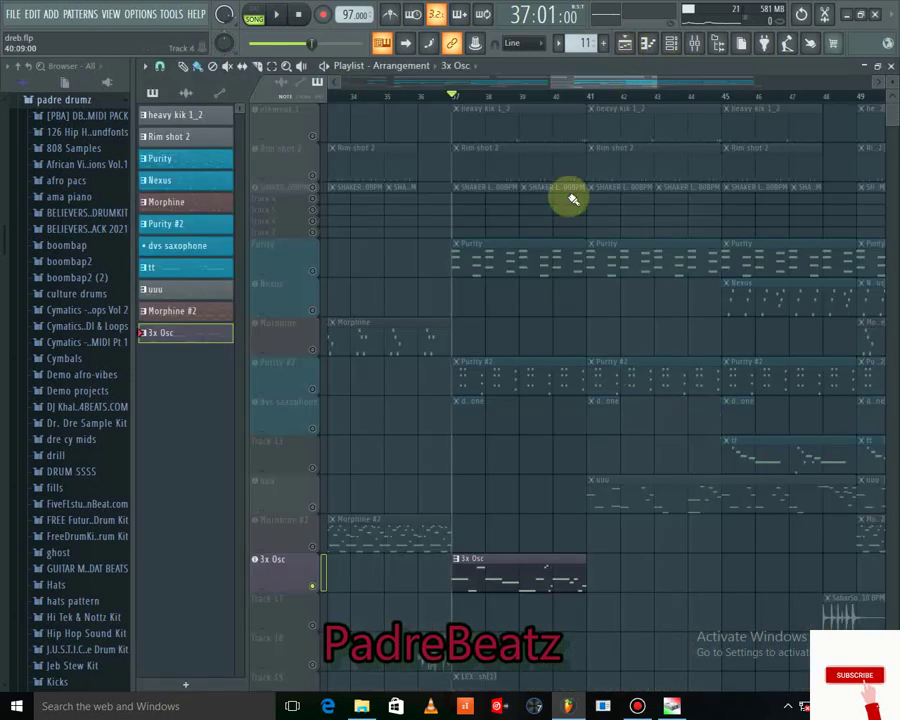
Scroll the playlist back toward the start and make heavy kik 1_2 the current pattern.
drag(580, 82, 418, 121)
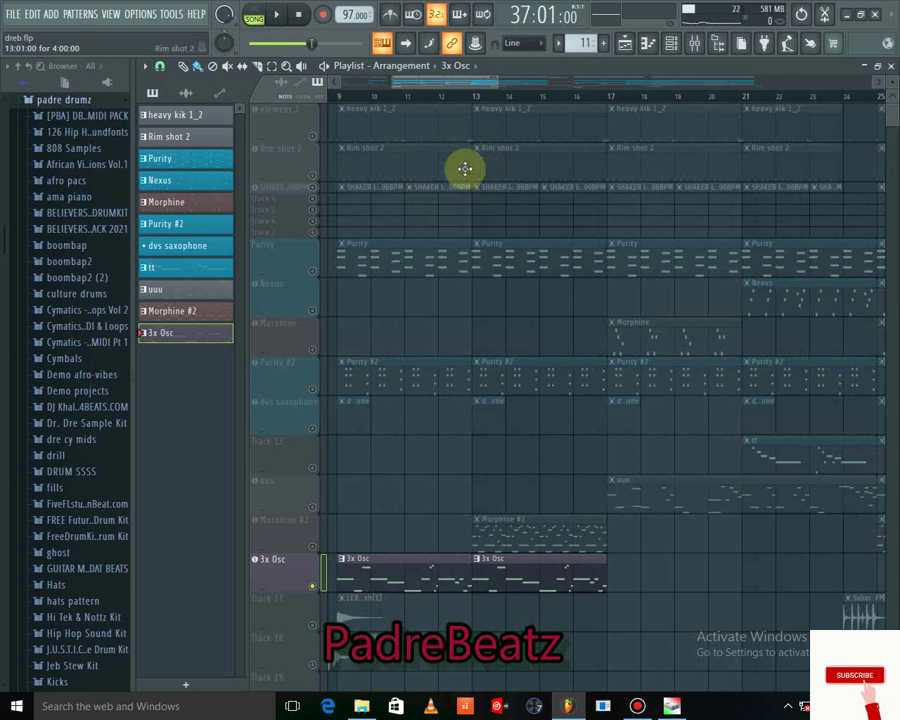
click(400, 126)
double_click(400, 126)
Play the heavy kik 1_2 kick pattern in its piano roll, then return to the arrangement playlist.
click(625, 44)
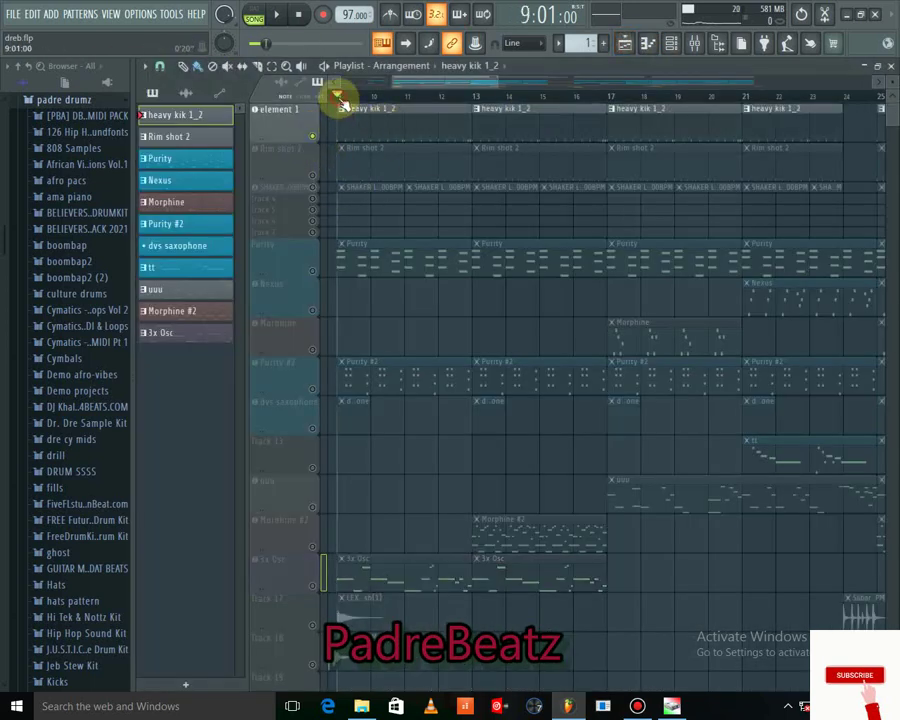
double_click(353, 126)
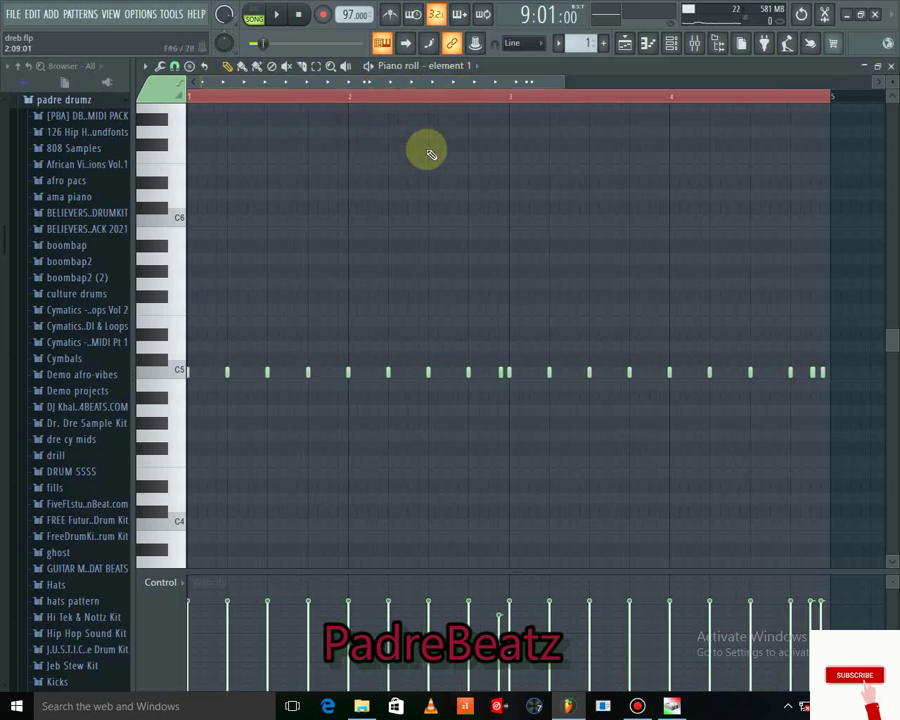
key(space)
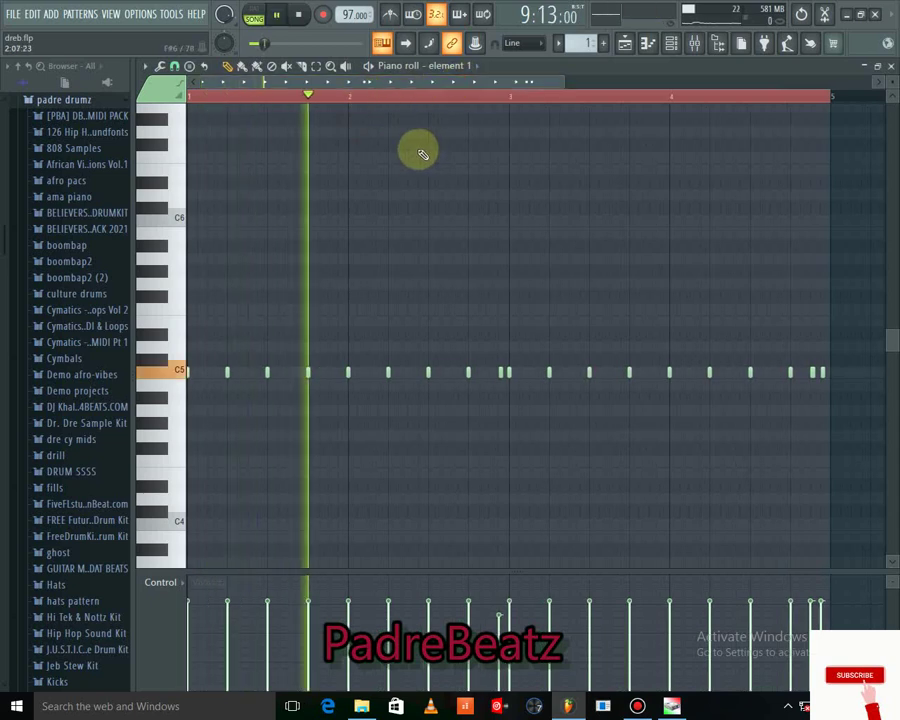
click(672, 44)
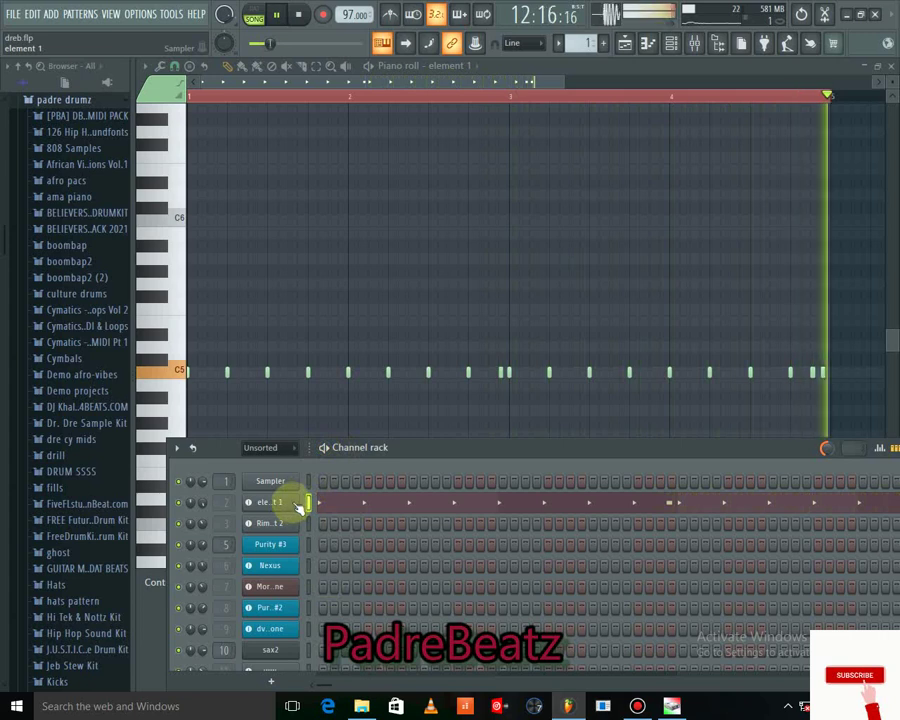
key(space)
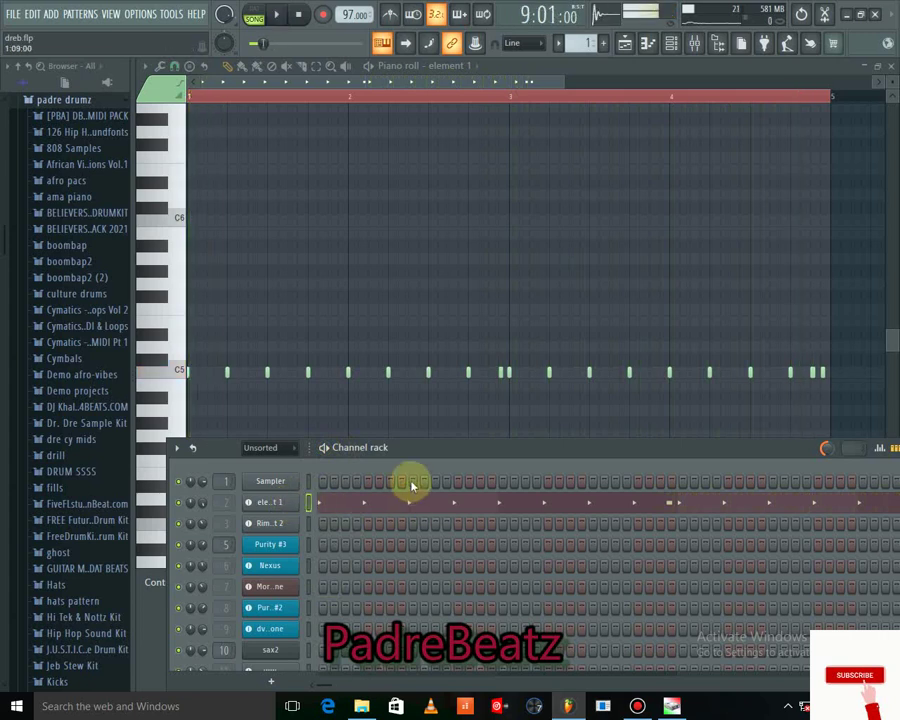
click(630, 49)
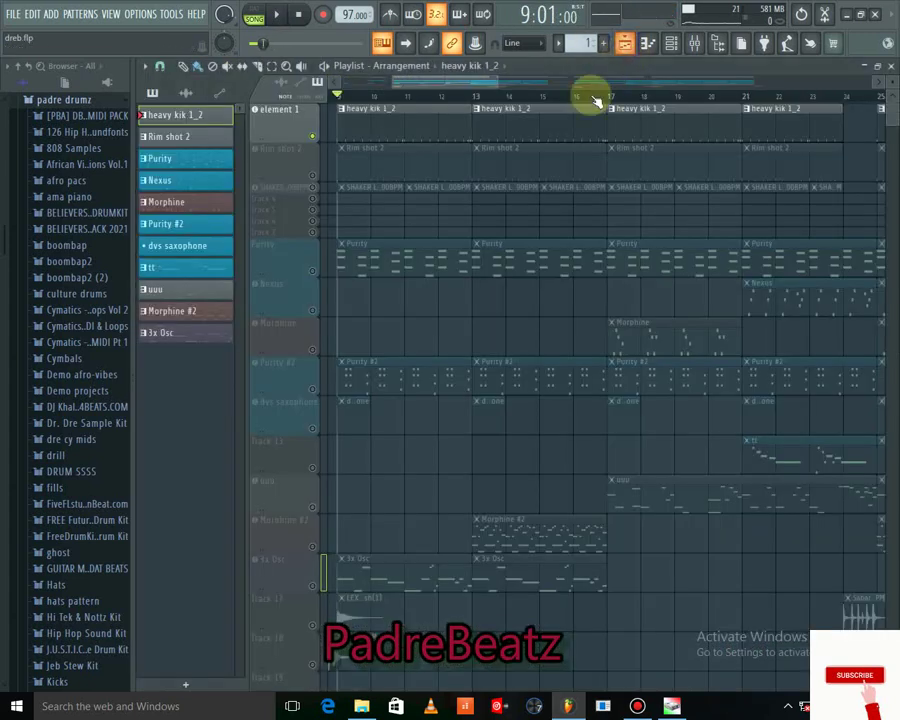
Open the Rim shot 2 pattern's notes in the piano roll.
double_click(371, 171)
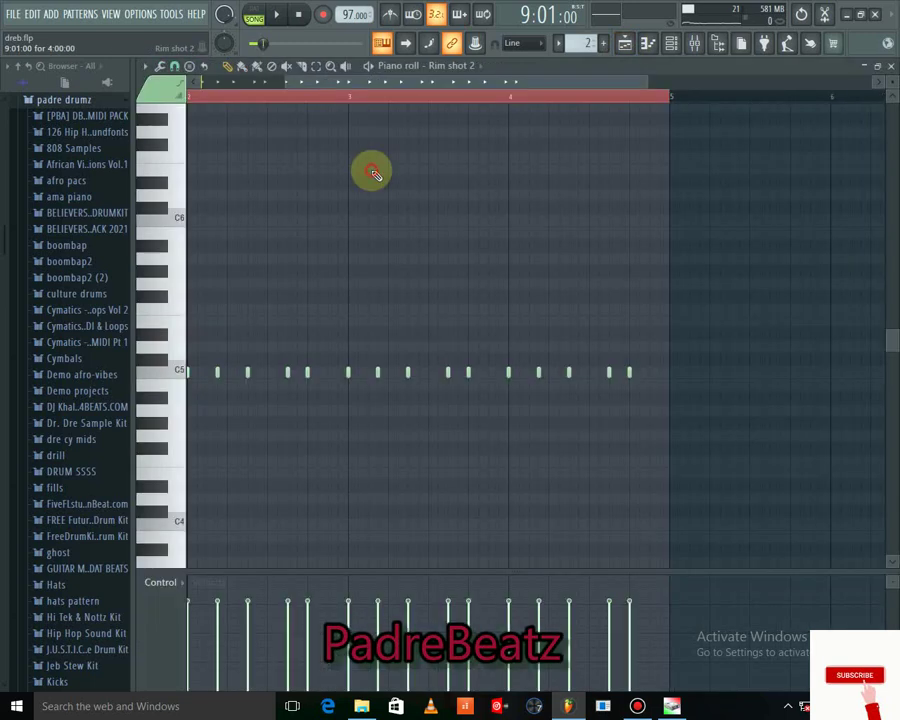
drag(382, 82, 265, 90)
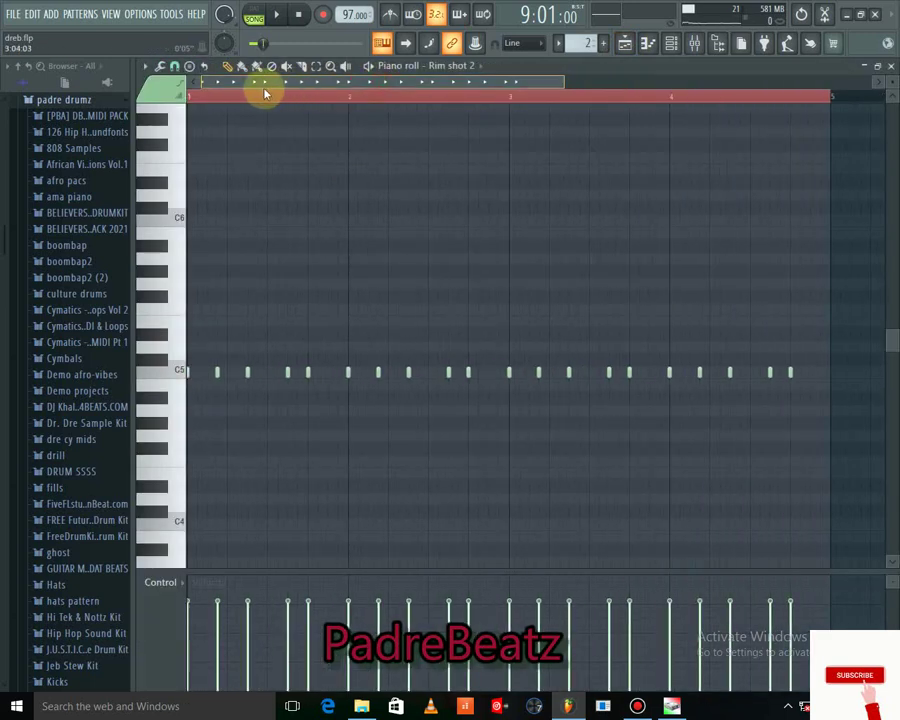
click(628, 48)
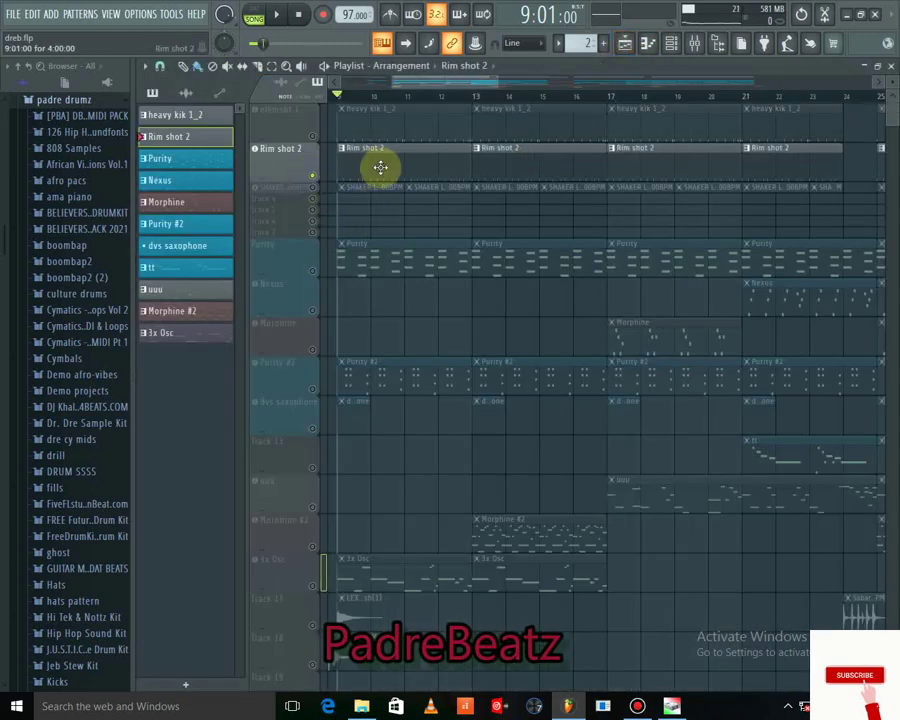
double_click(380, 167)
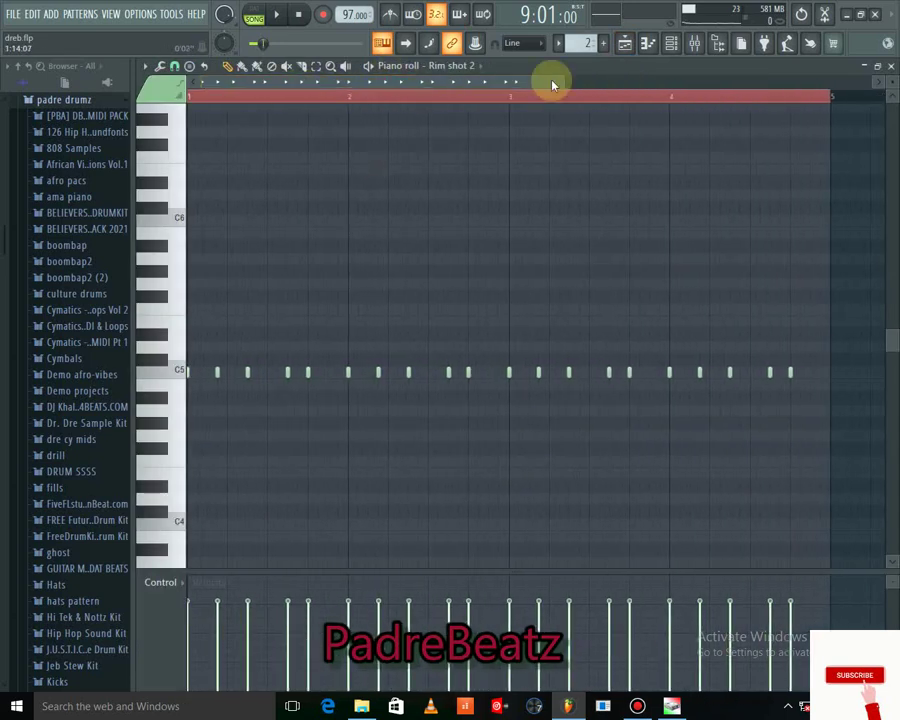
Audition the Rim shot 2 pattern twice with the channel rack shown, then bring back the playlist.
click(671, 44)
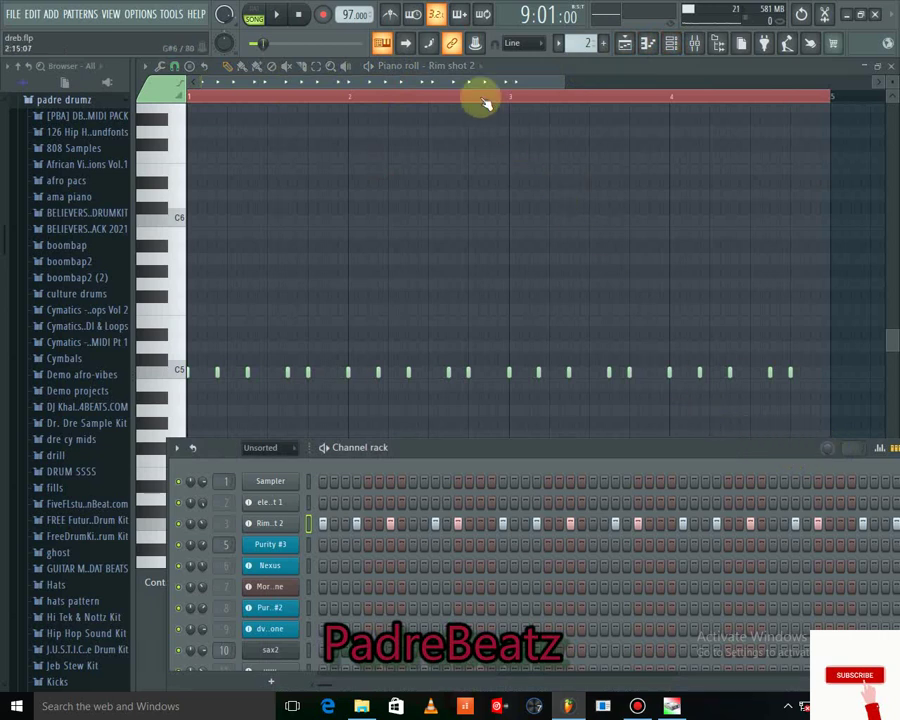
key(space)
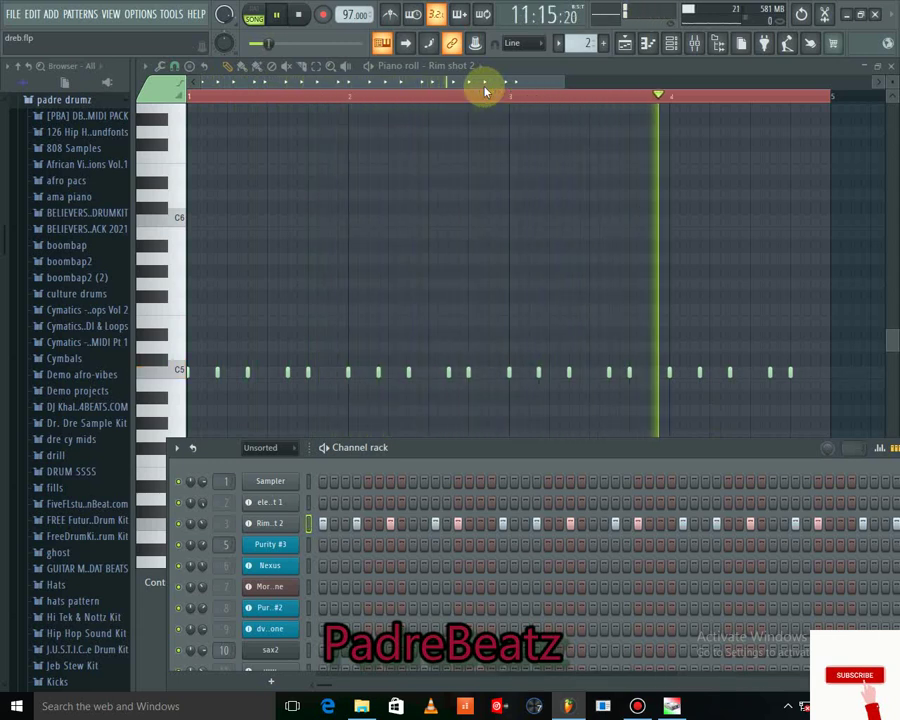
key(space)
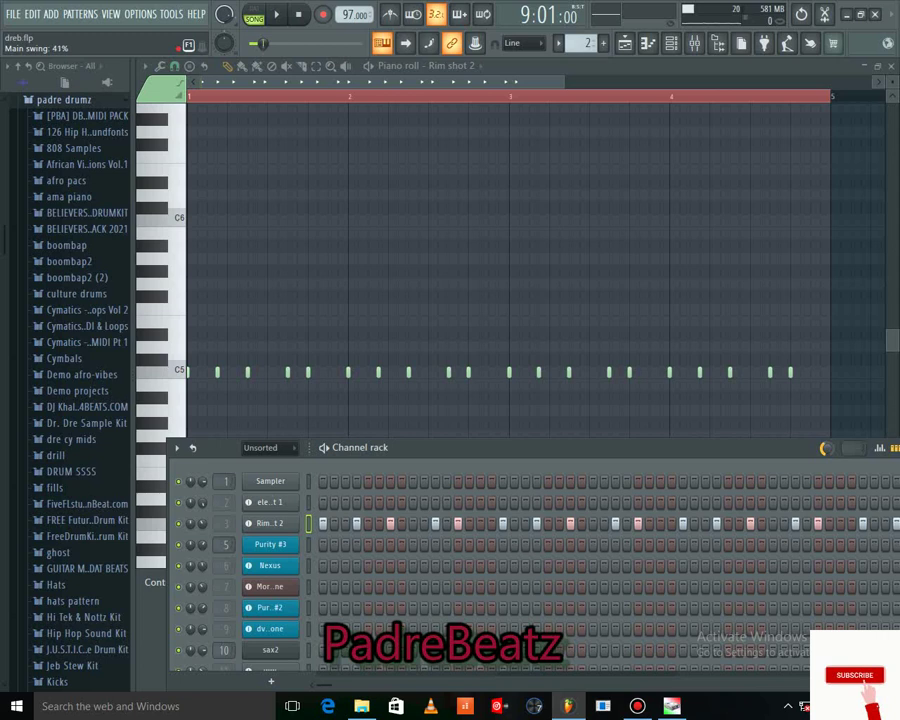
key(space)
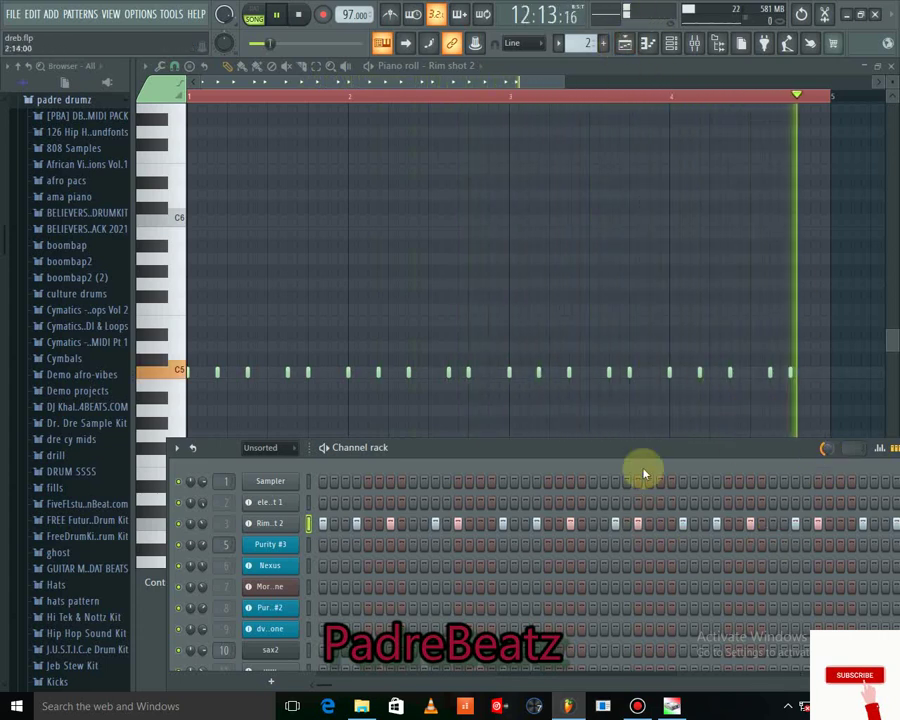
drag(647, 451, 586, 278)
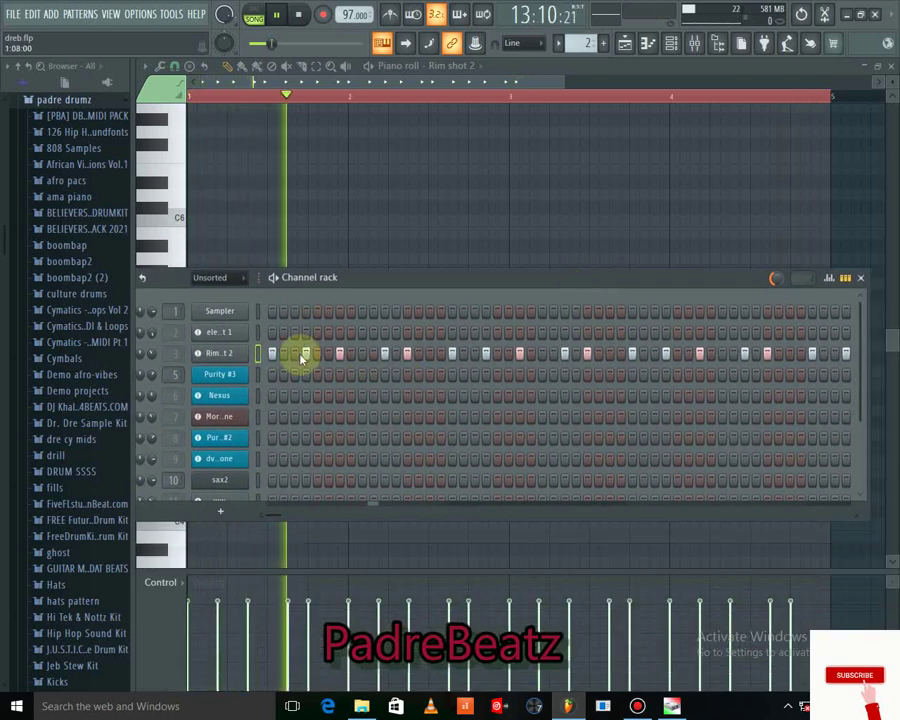
click(624, 42)
key(space)
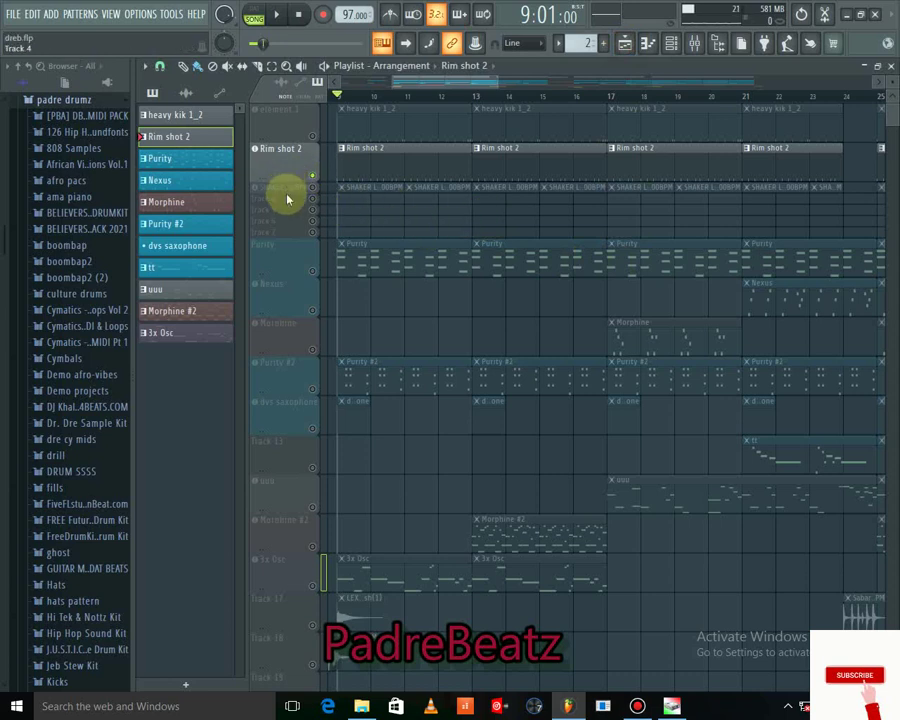
Enlarge the SHAKER LOOP 2 row to reveal its waveform, then play the shaker loop.
drag(299, 238, 302, 259)
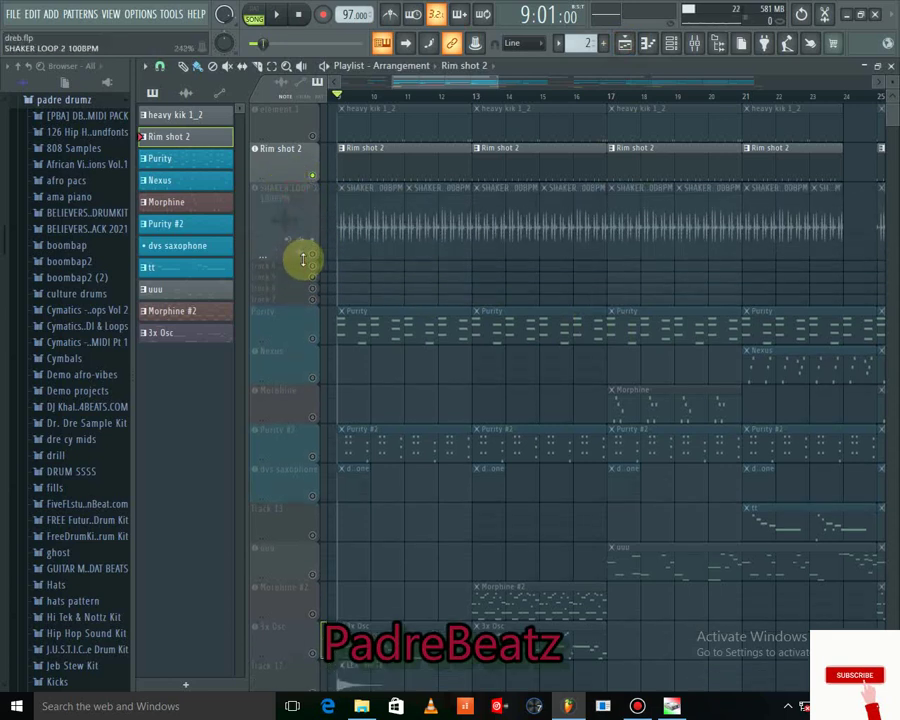
double_click(352, 234)
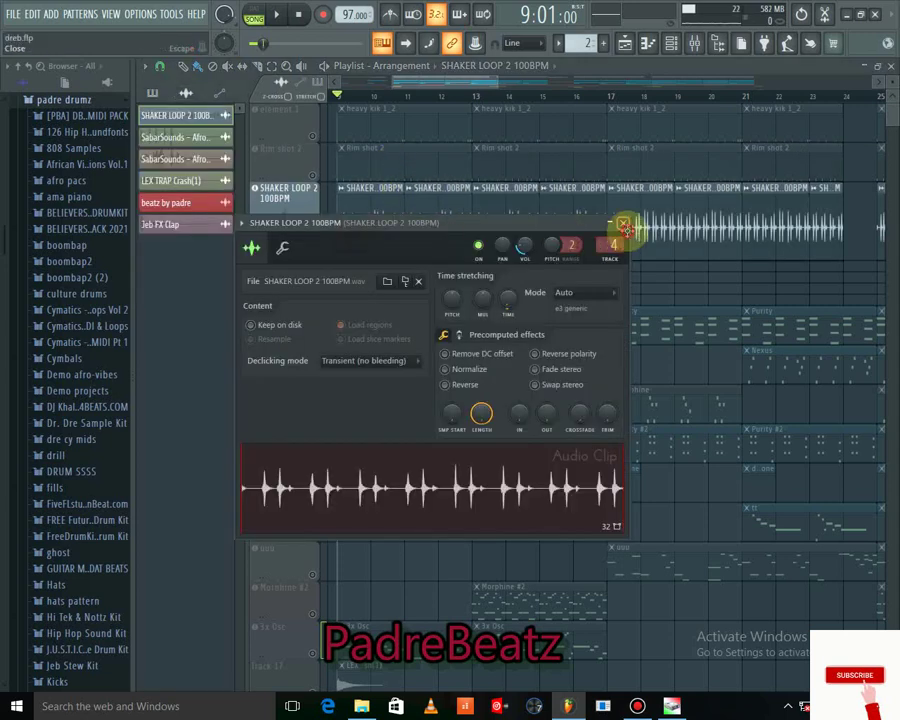
click(623, 224)
key(space)
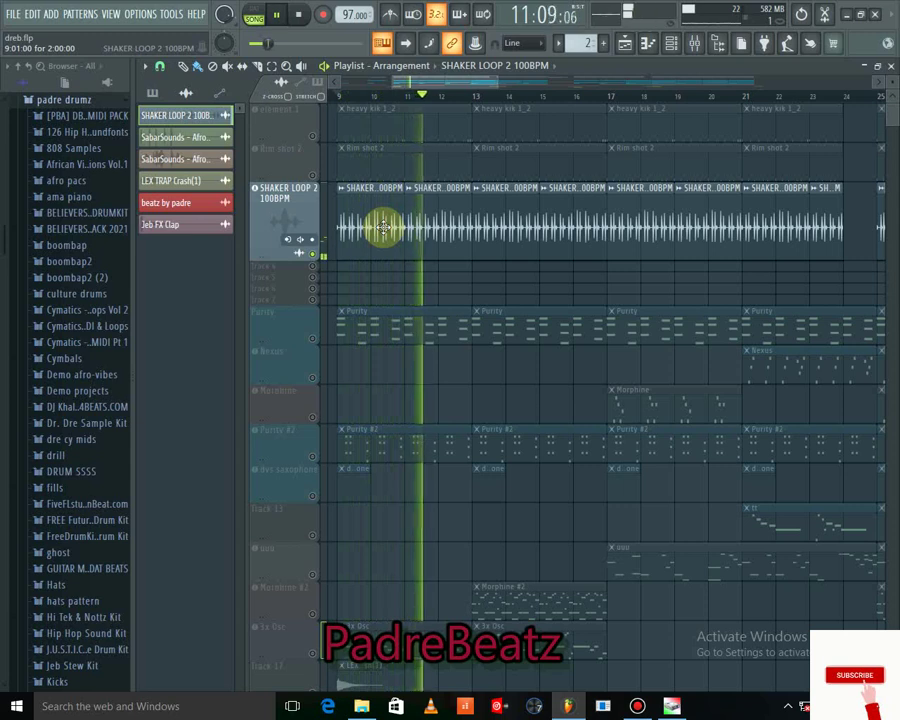
key(space)
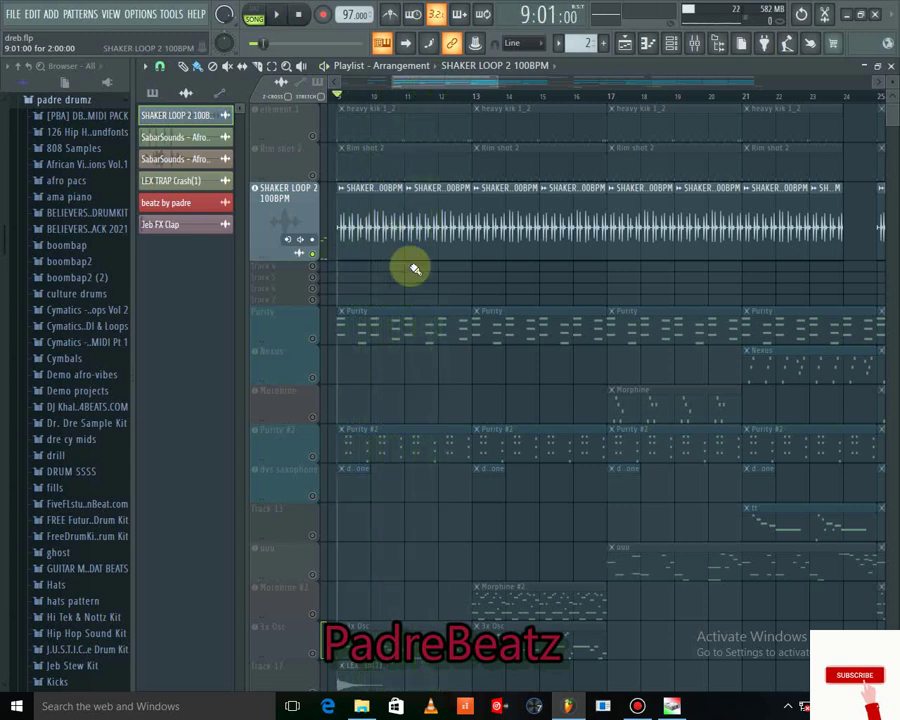
Scroll down to the lower tracks and play briefly from bar 8.
scroll(413, 302, down, 7)
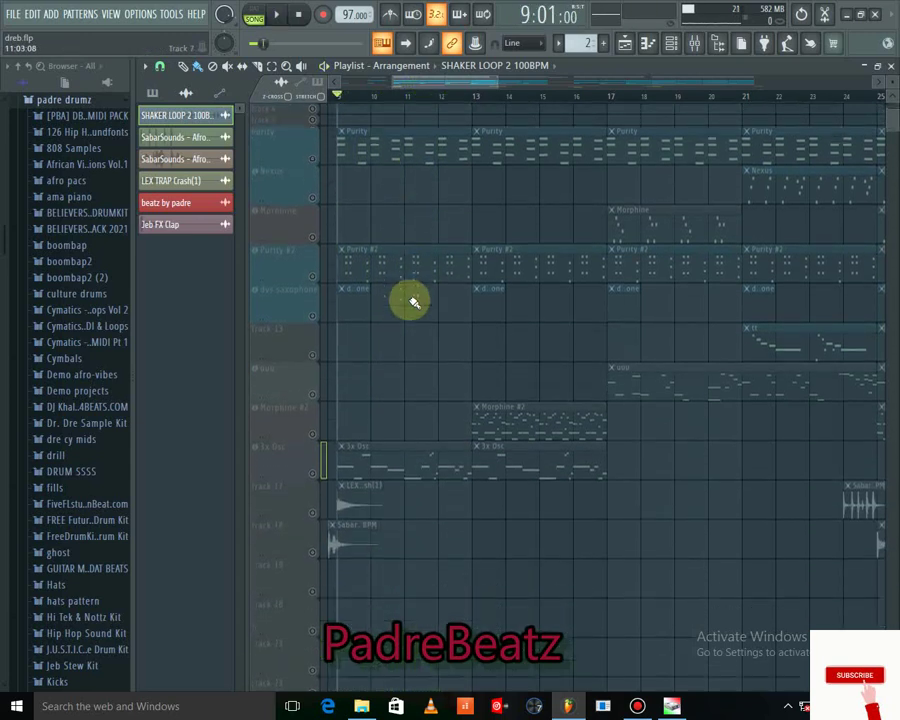
mouse_move(441, 88)
mouse_down()
mouse_move(338, 90)
mouse_move(418, 100)
mouse_move(412, 110)
mouse_move(443, 104)
mouse_up()
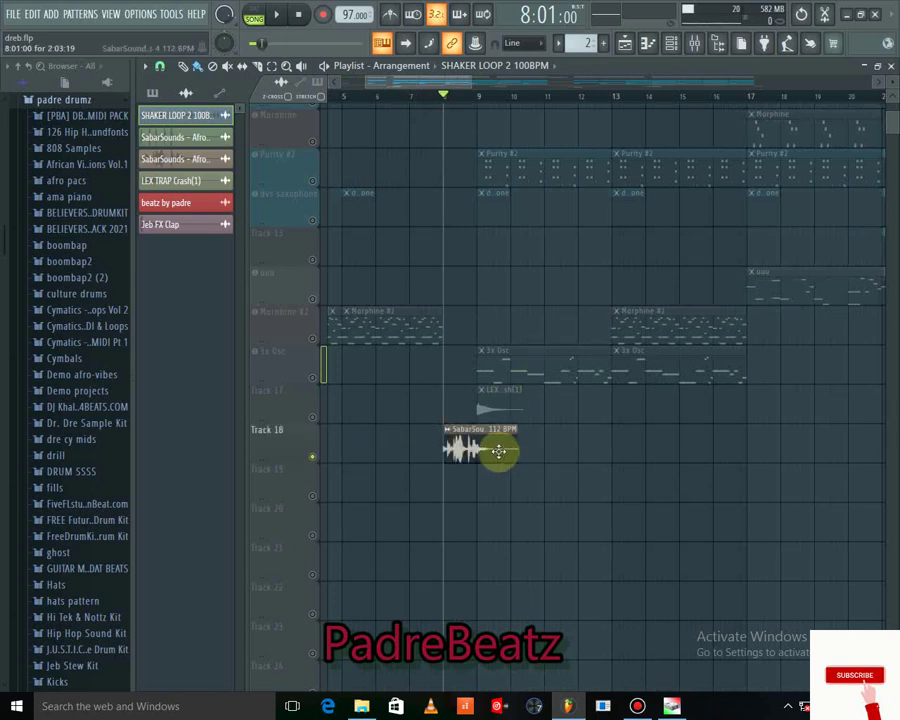
key(space)
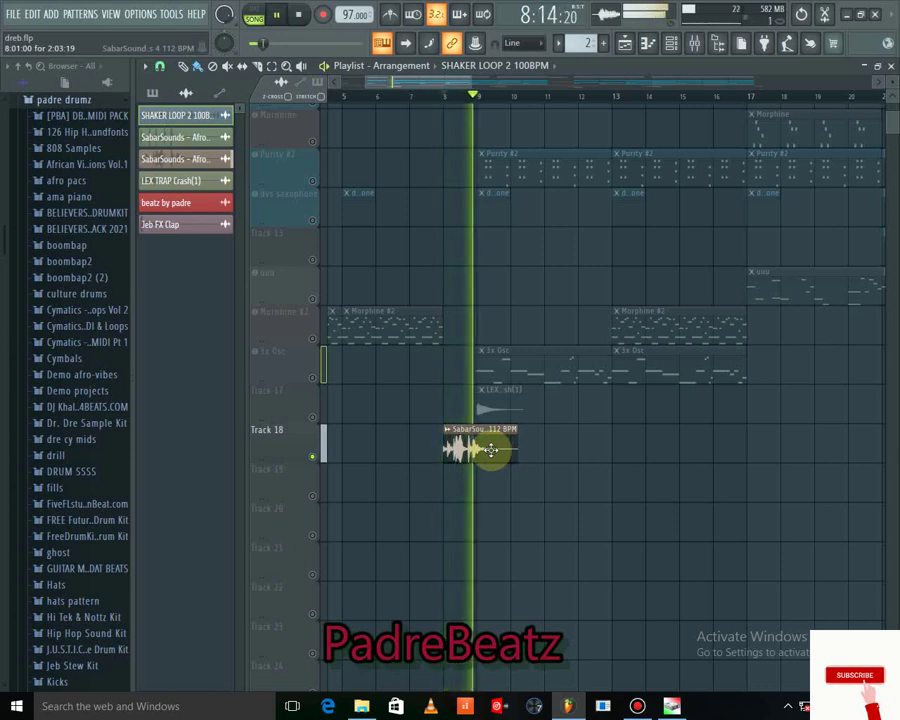
key(space)
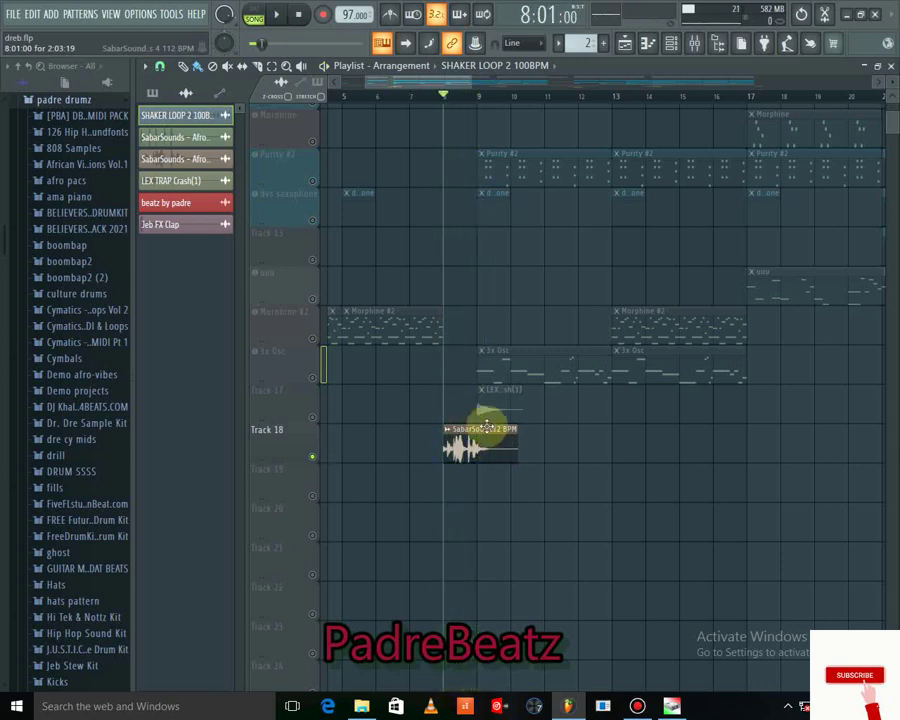
Solo Track 17 together with Track 18 and play them twice from bar 8.
right_click(312, 418)
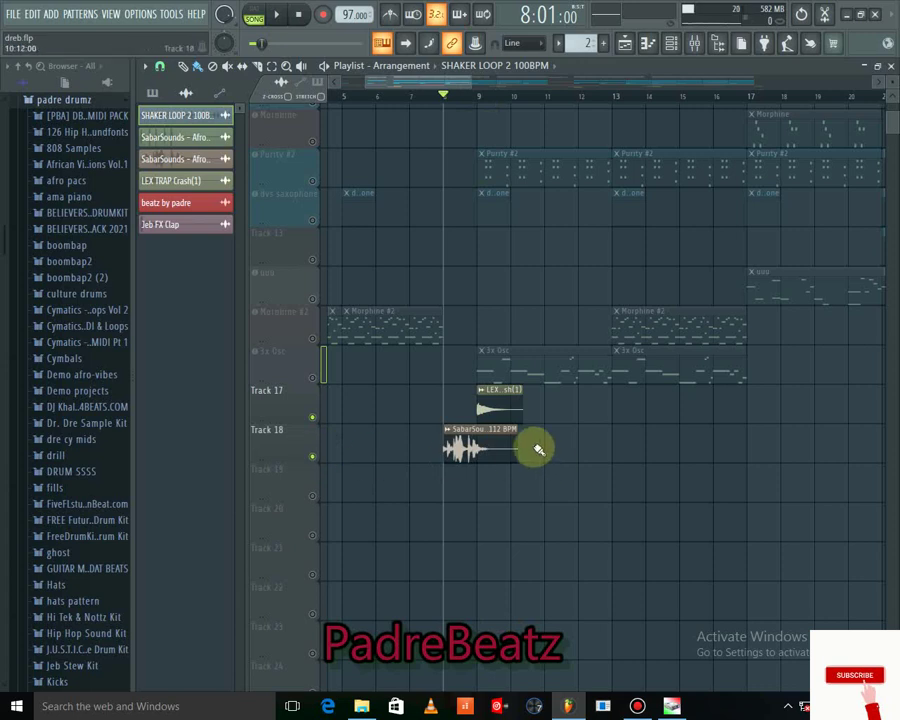
key(space)
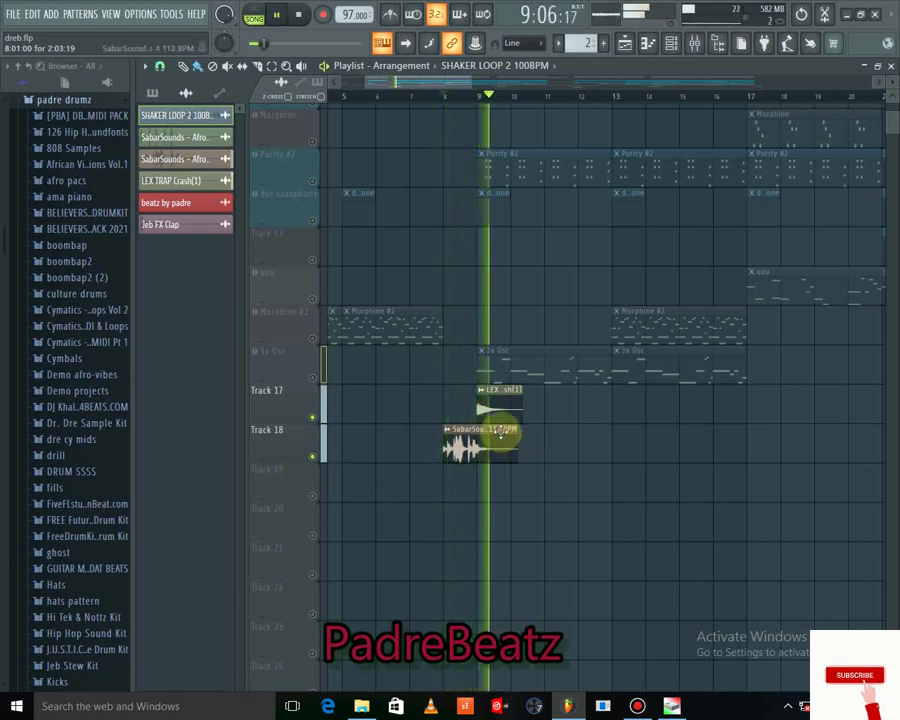
key(space)
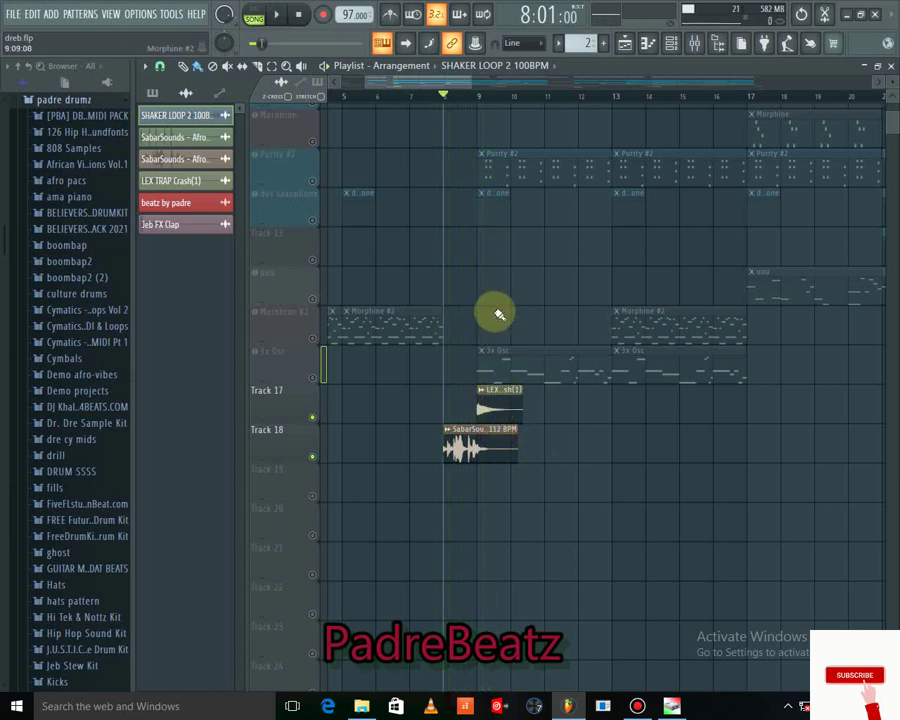
key(space)
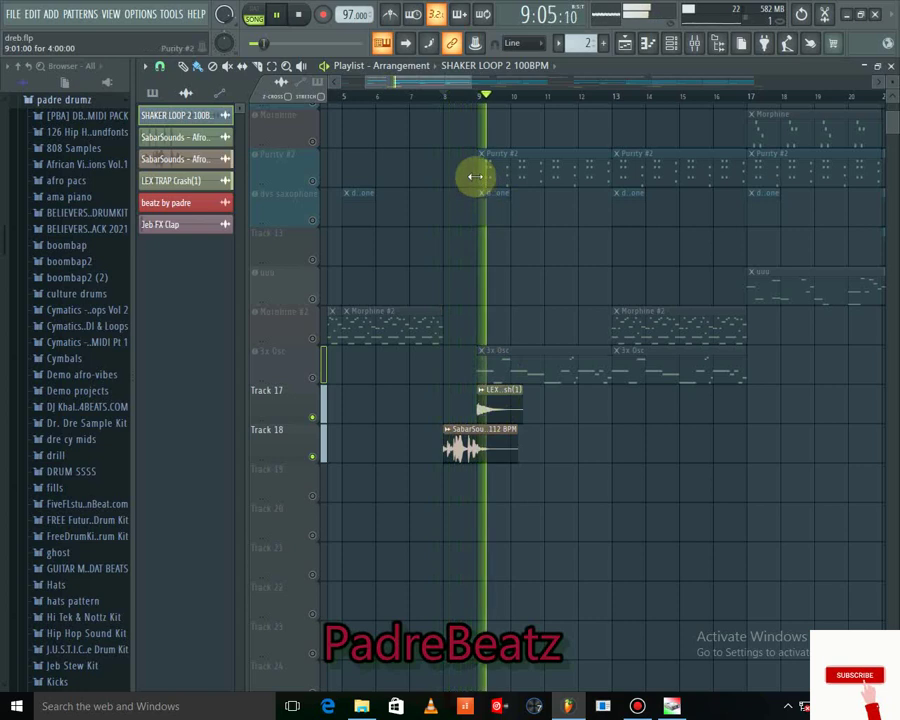
key(space)
Audition Tracks 17 and 18 further into the song, around bars 24 and 36.
drag(446, 94, 548, 116)
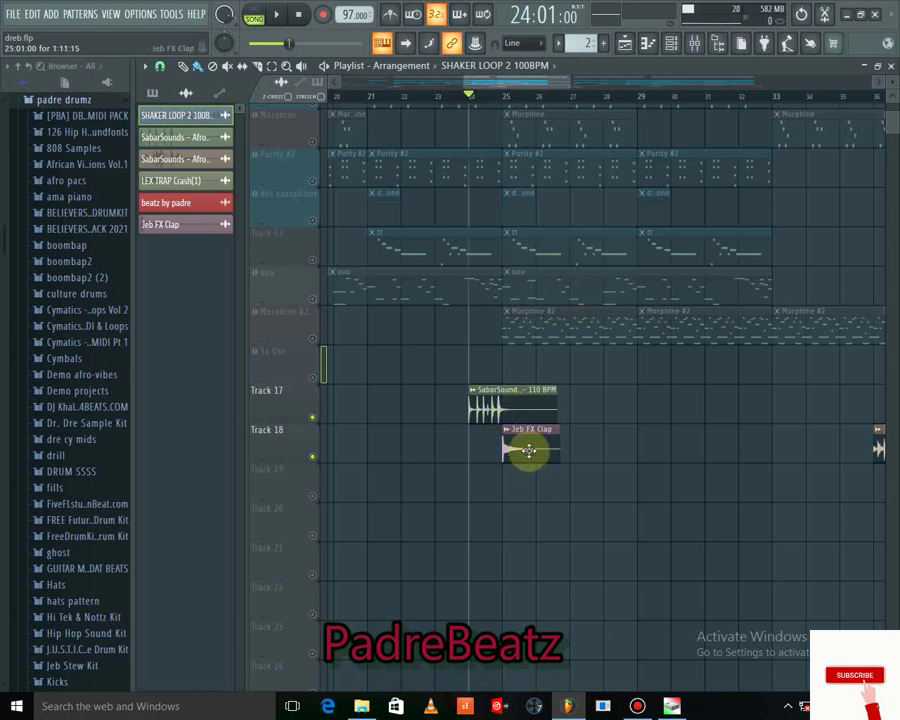
key(space)
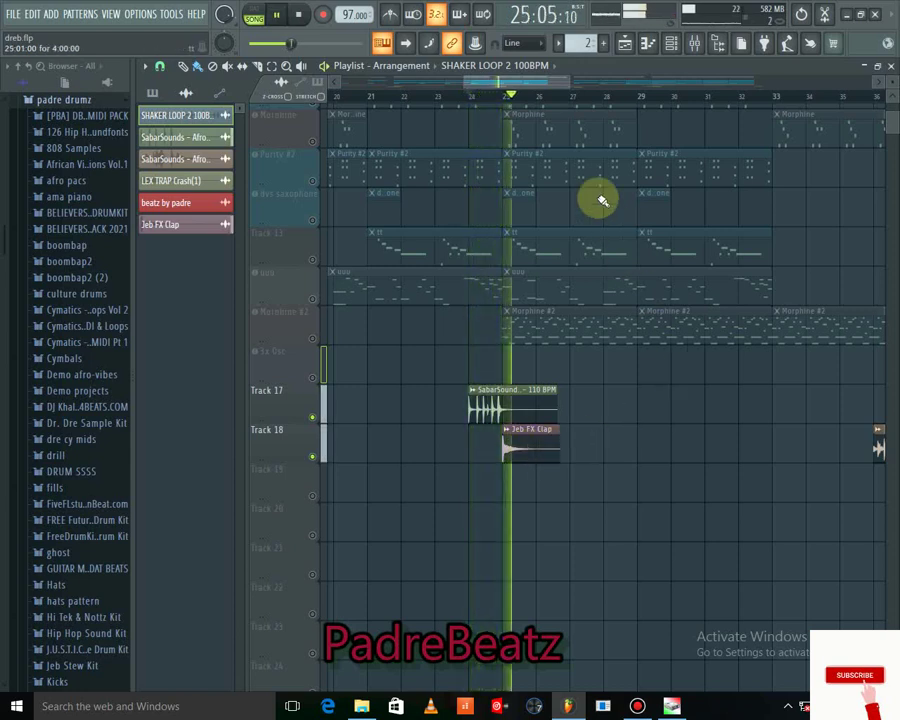
drag(568, 81, 603, 94)
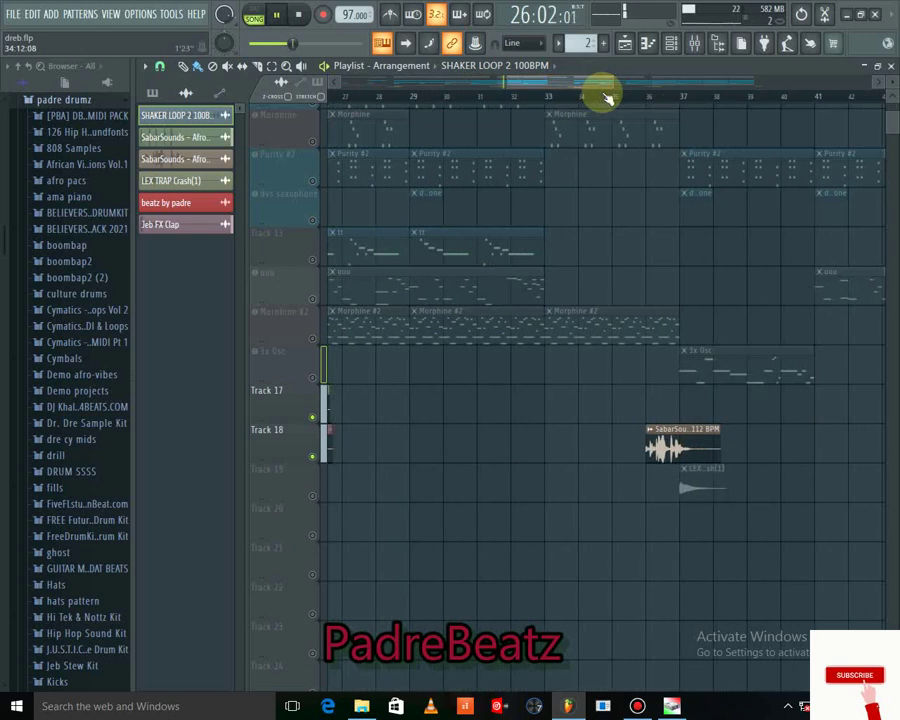
click(650, 101)
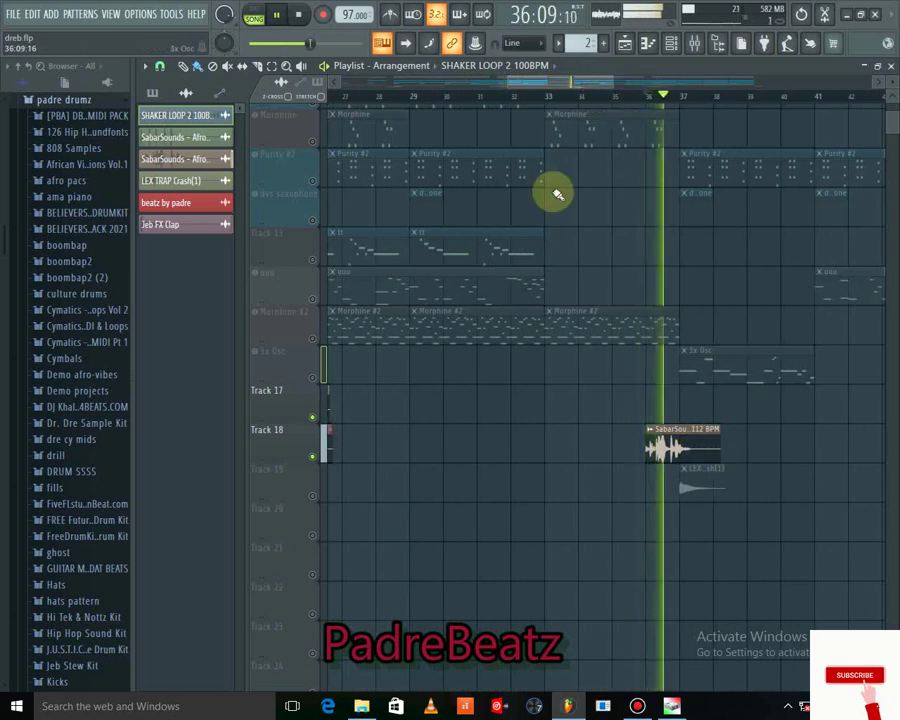
key(space)
drag(552, 88, 660, 148)
Zoom out to fit the whole arrangement, slim the SHAKER LOOP 2 row, and return to bar 1.
scroll(599, 305, up, 7)
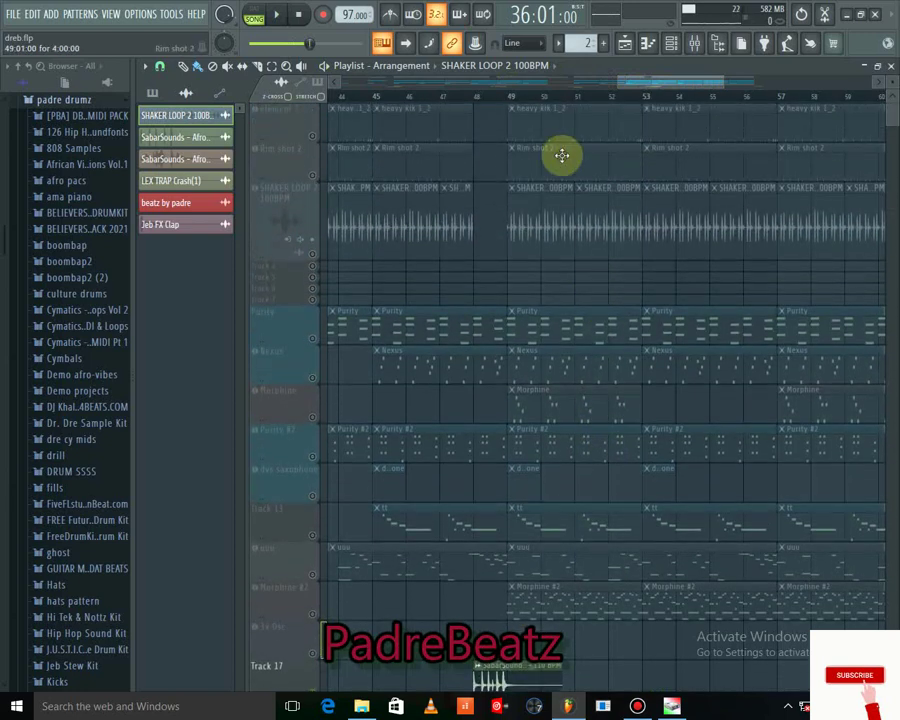
drag(647, 82, 358, 115)
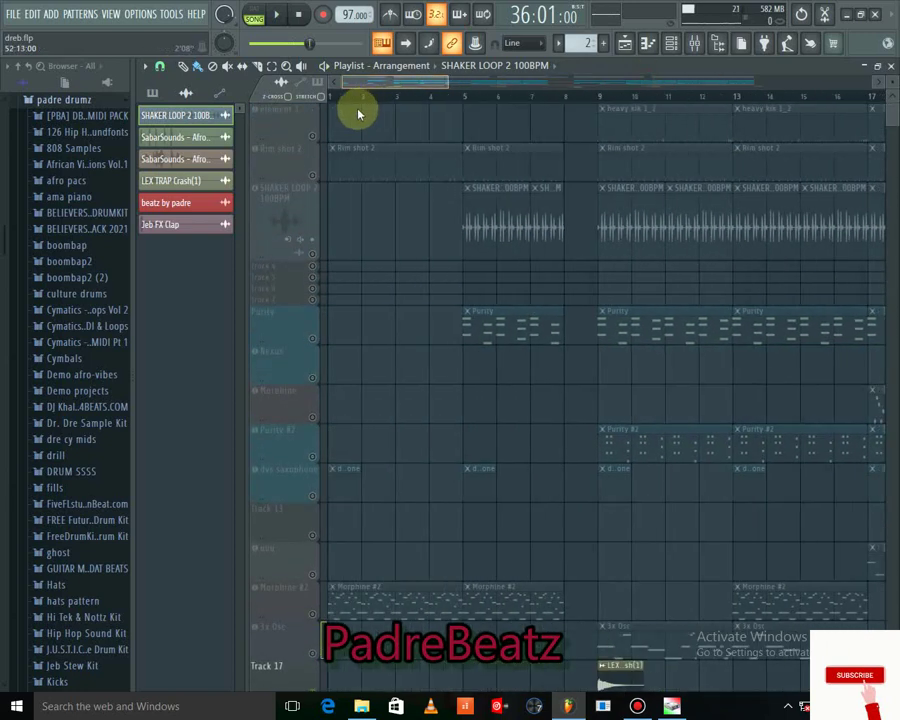
drag(454, 88, 796, 137)
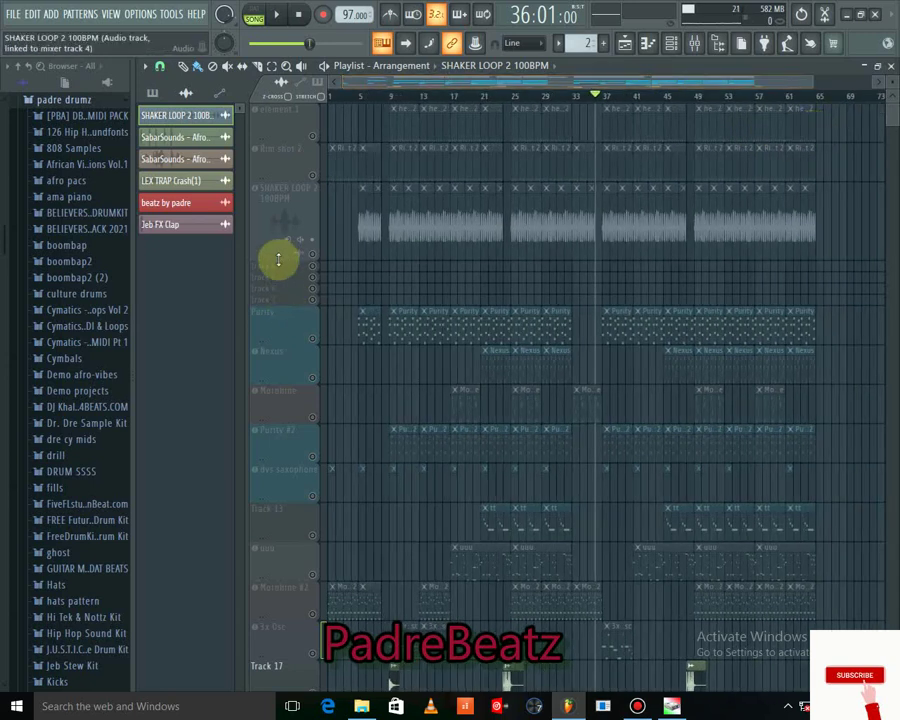
drag(277, 257, 275, 180)
click(331, 96)
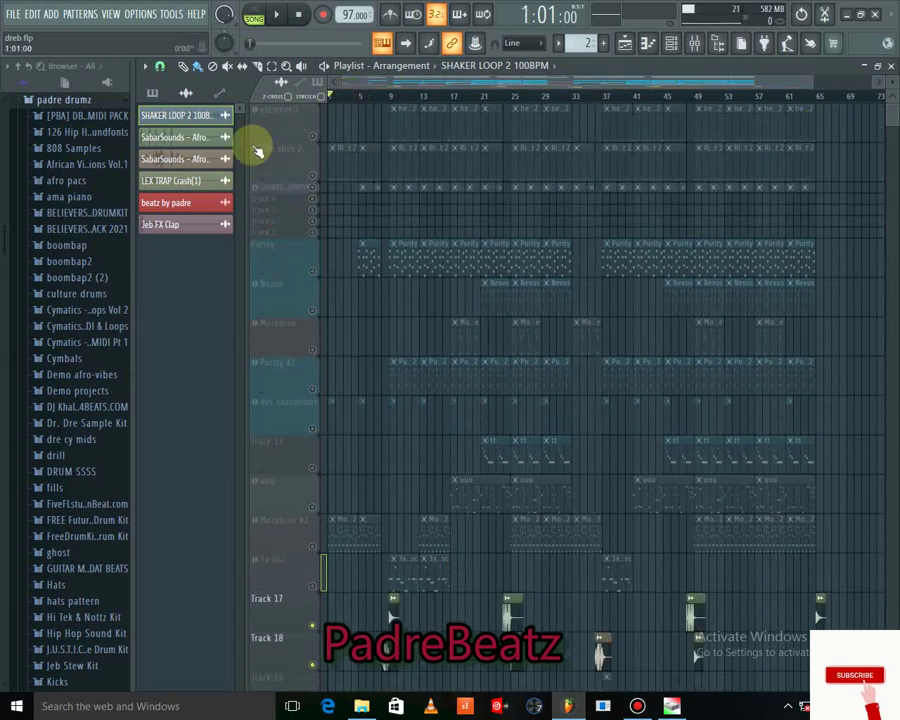
Clear the solo so every track plays, and shrink Track 17's row to a thin strip.
scroll(408, 412, down, 4)
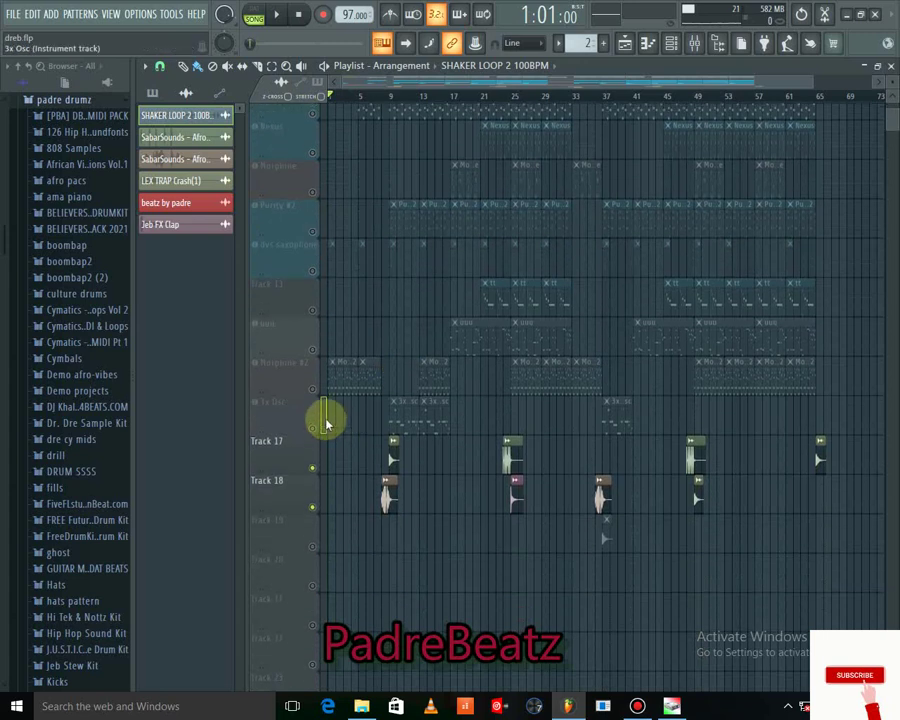
scroll(337, 348, up, 4)
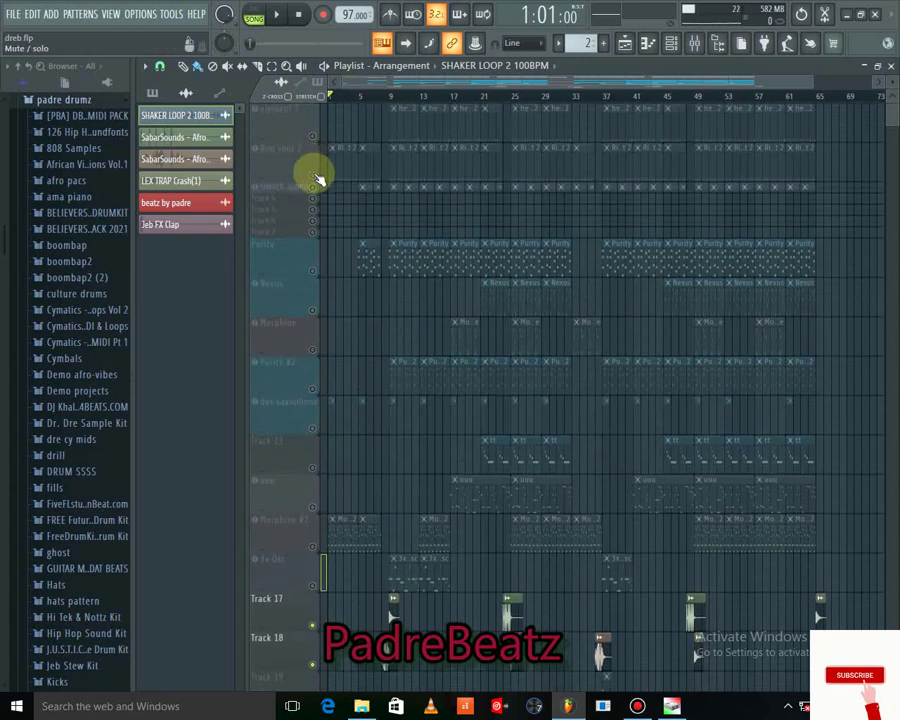
right_click(313, 174)
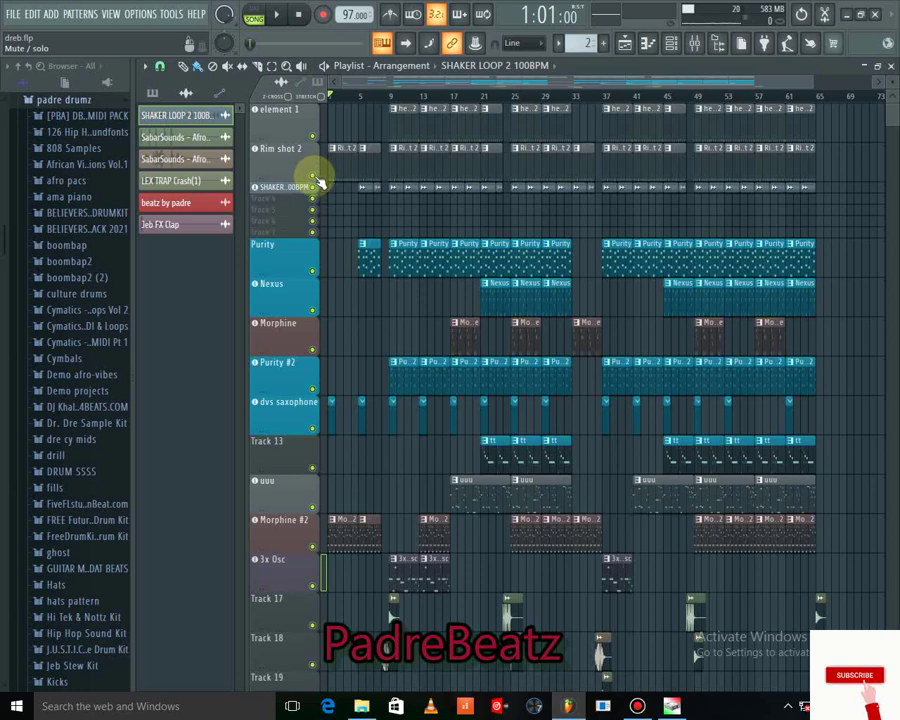
drag(297, 634, 302, 588)
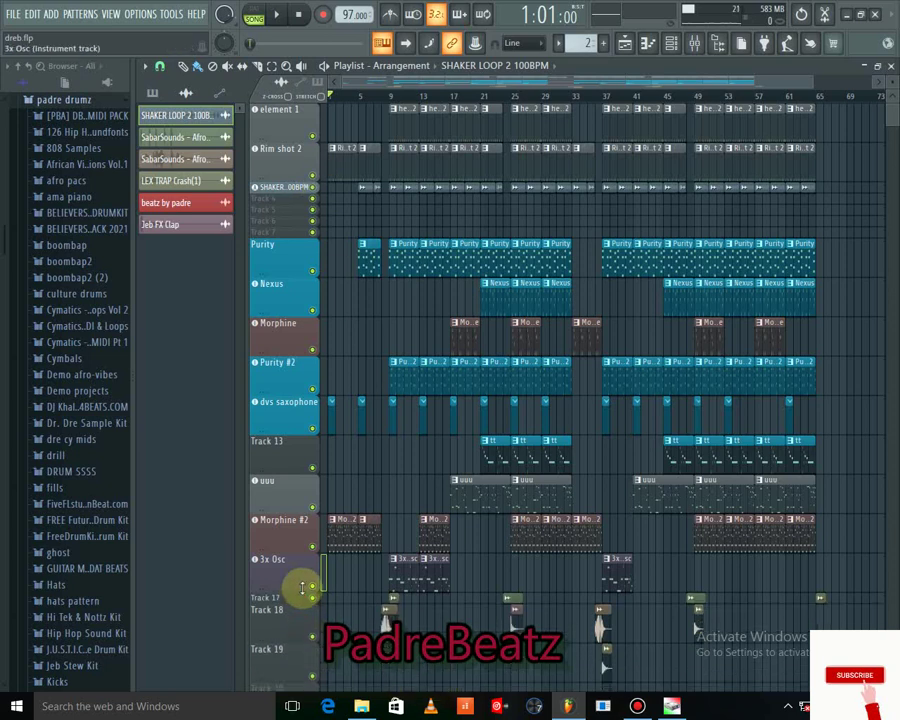